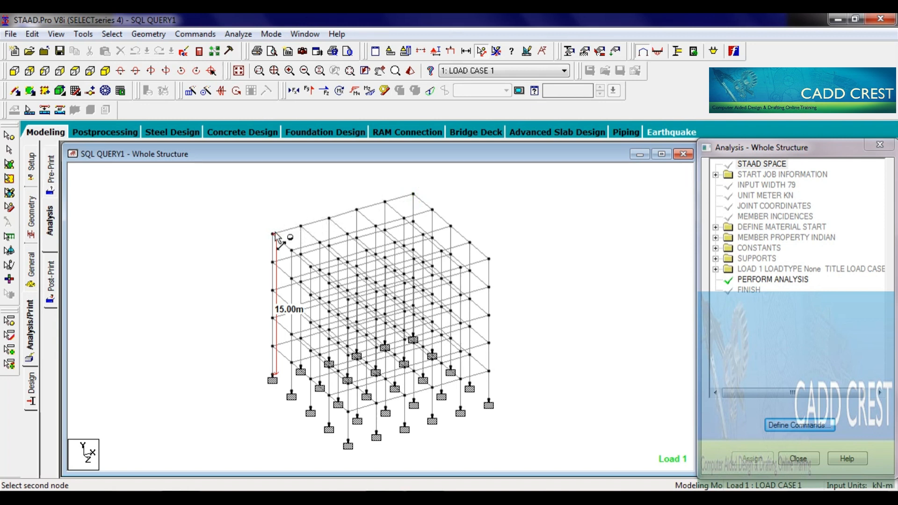
Measure the frame's overall and single-bay lengths along both top edges between nodes, and remove the node dimensions.
left_click(274, 235)
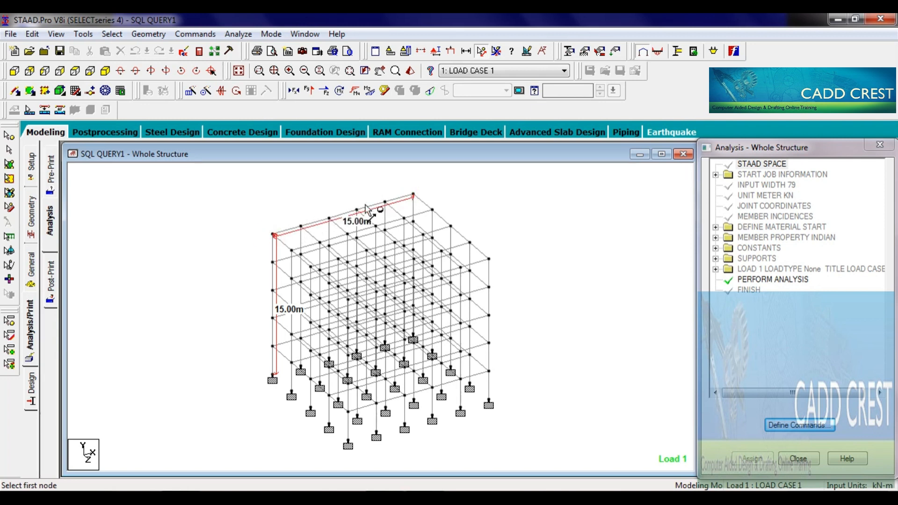
left_click(301, 226)
left_click(274, 233)
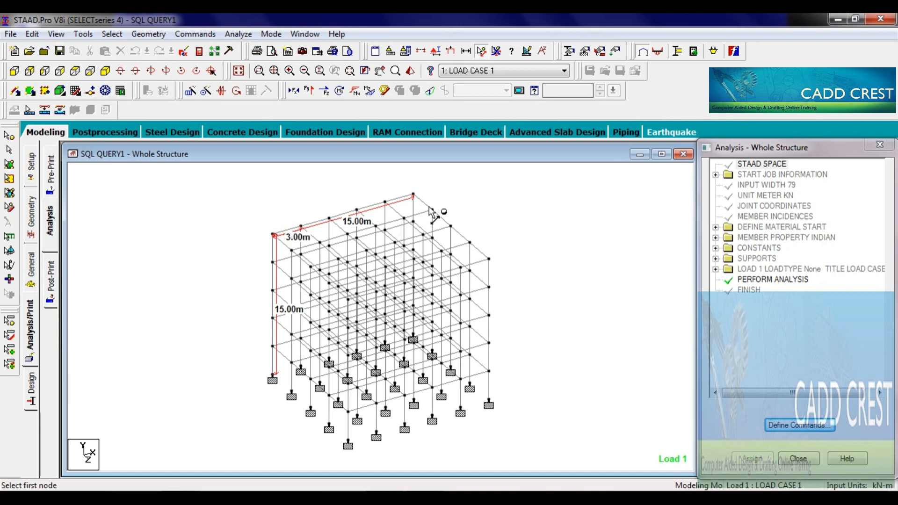
left_click(413, 194)
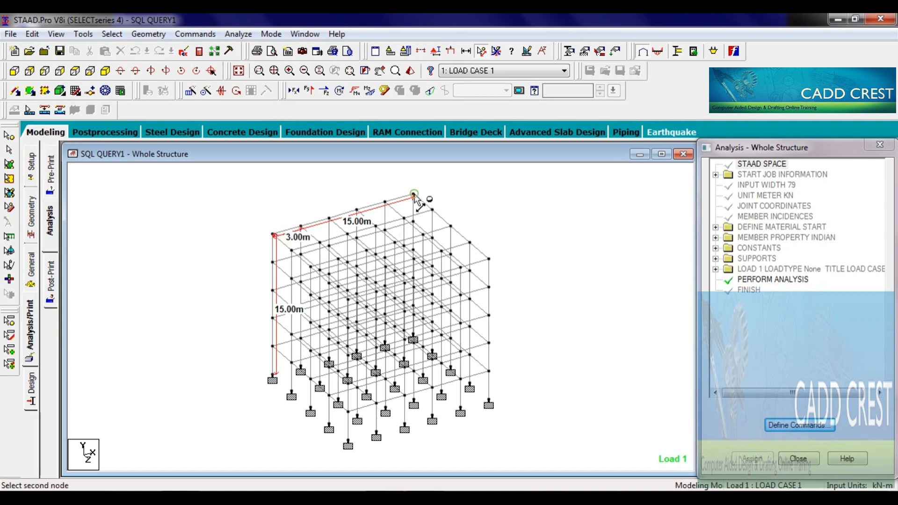
left_click(489, 259)
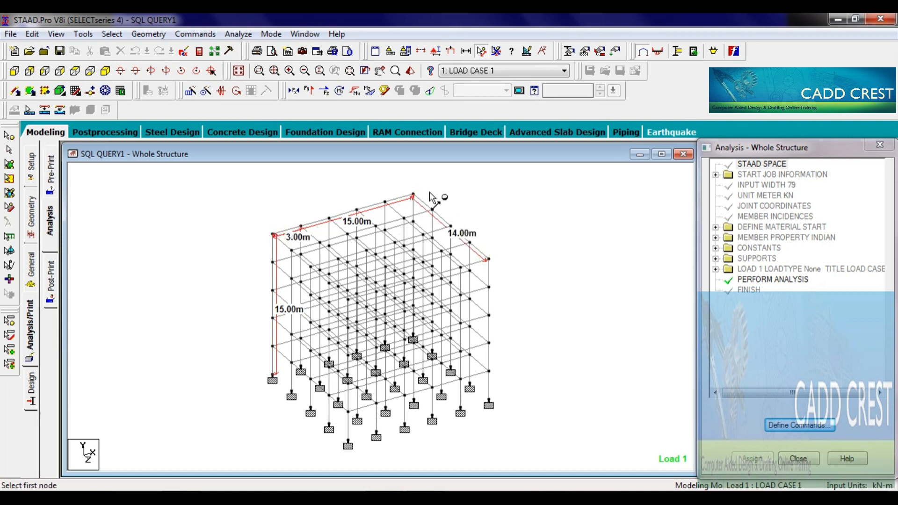
left_click(413, 194)
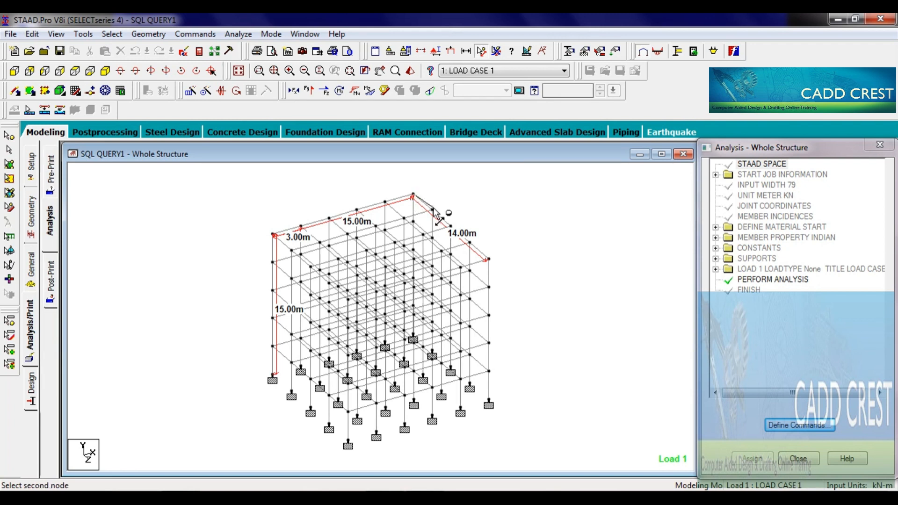
left_click(433, 210)
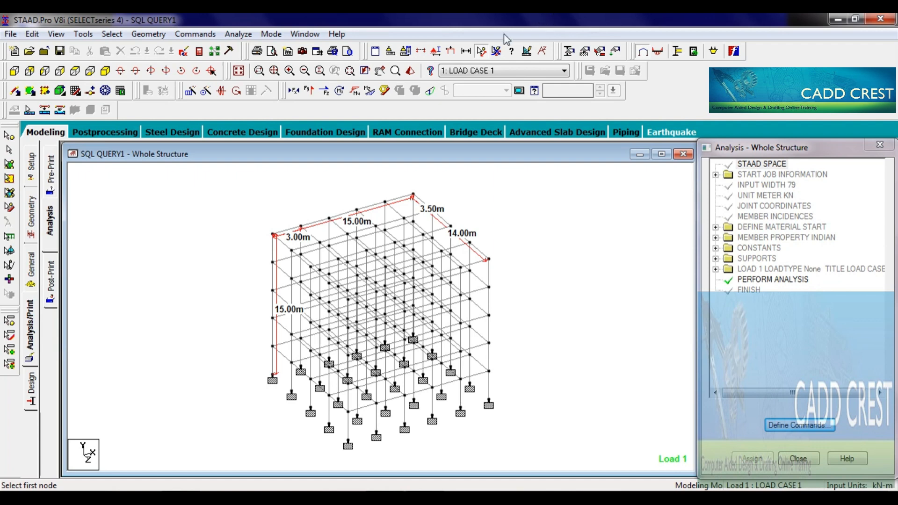
left_click(496, 50)
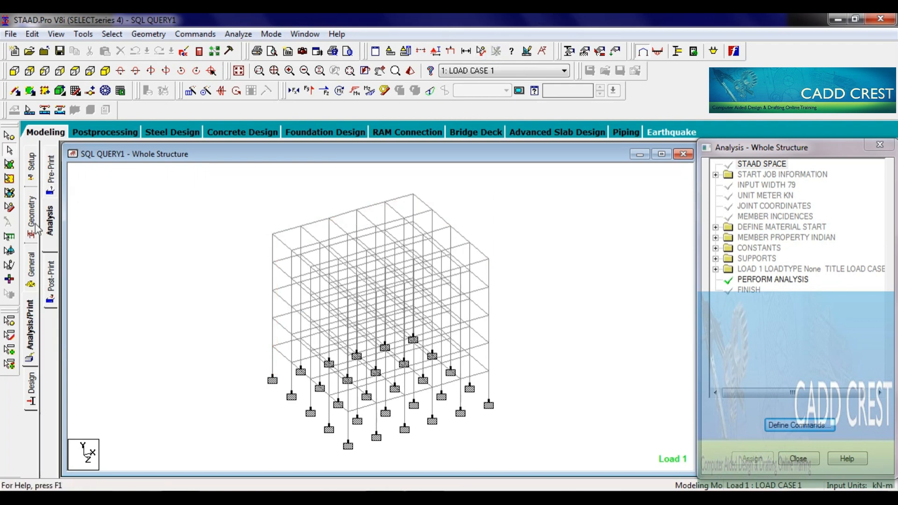
Review the section properties and highlight the members assigned the Rect 0.60x0.23 concrete section.
left_click(30, 269)
left_click(580, 262)
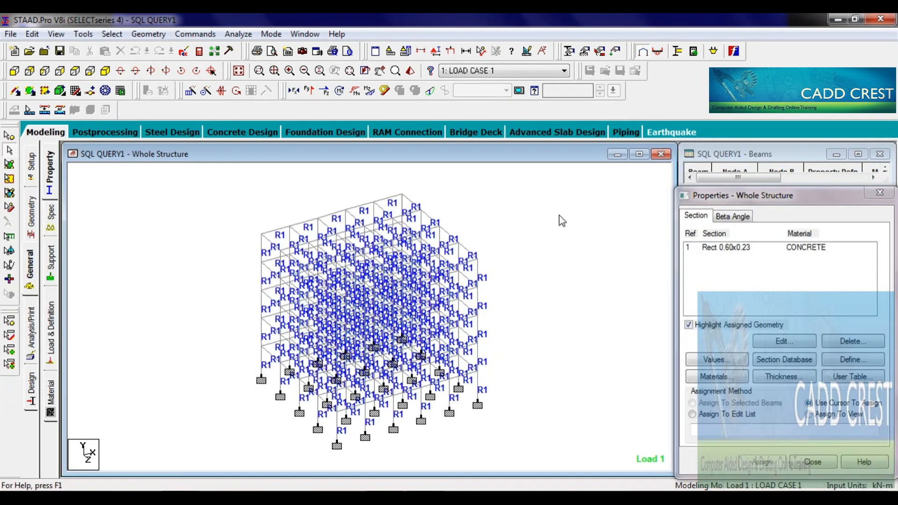
double_click(731, 248)
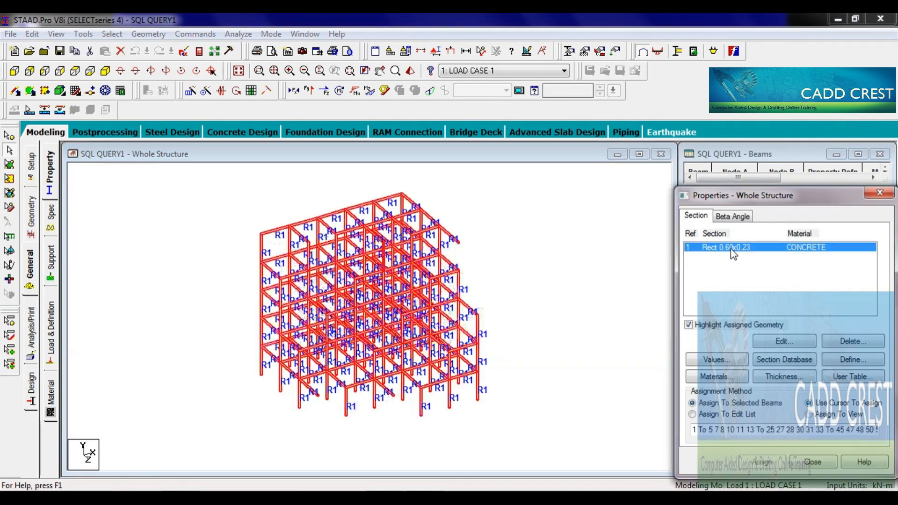
left_click(505, 366)
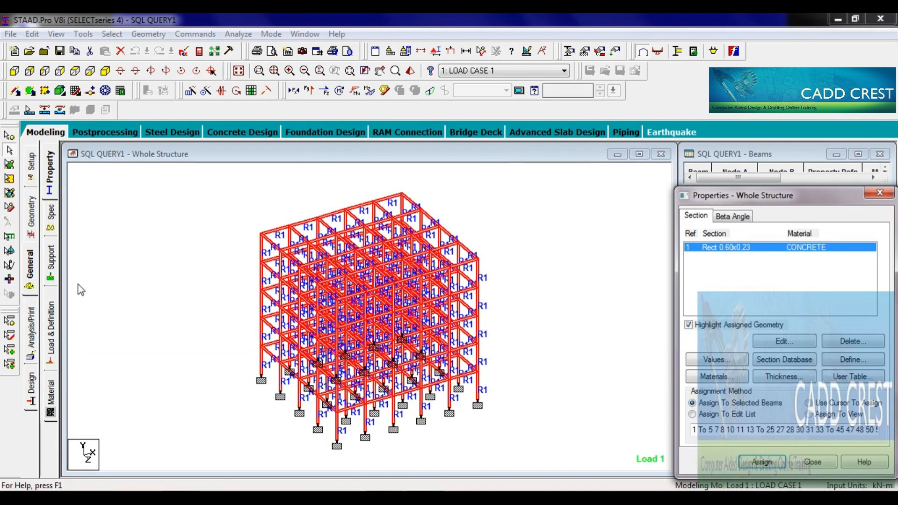
Review the supports and highlight the nodes assigned Support 2.
left_click(55, 272)
left_click(531, 387)
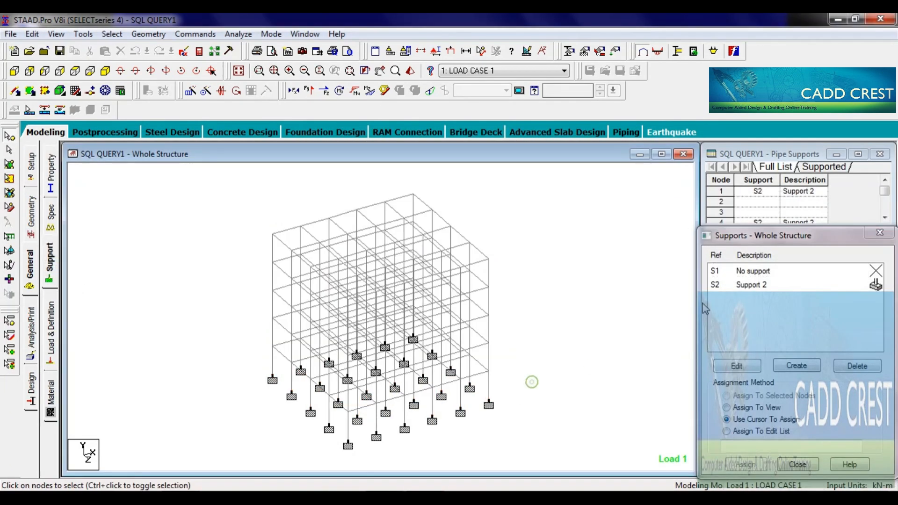
left_click(758, 287)
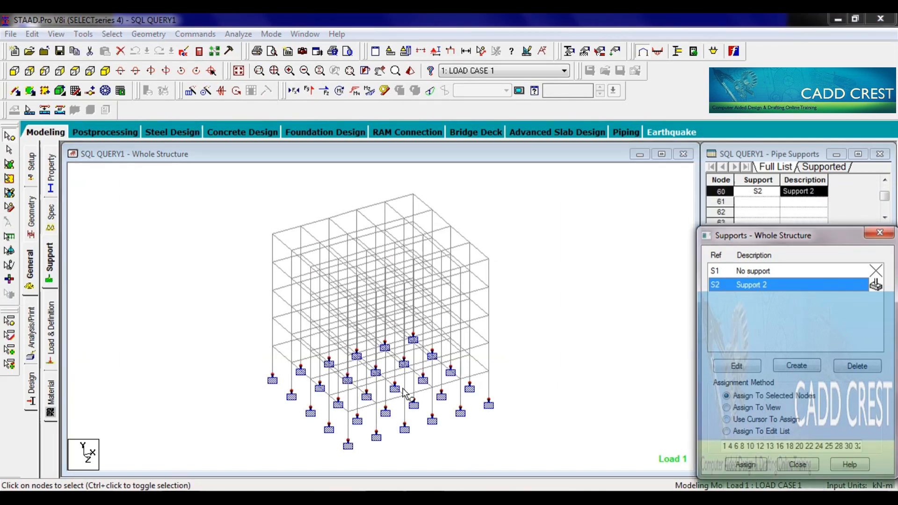
Highlight the members carrying the SELFWEIGHT Y -1 load of LOAD CASE 1, and view the Perform Analysis print options.
left_click(51, 327)
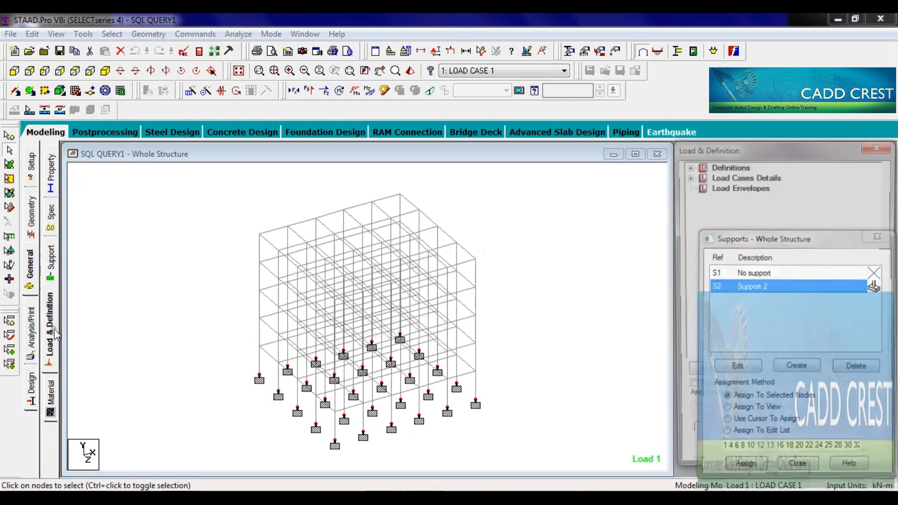
left_click(687, 176)
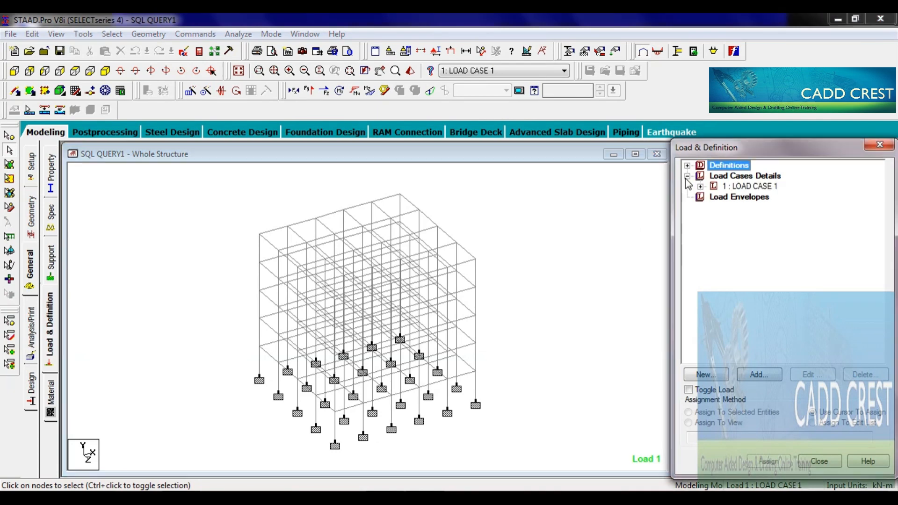
left_click(700, 186)
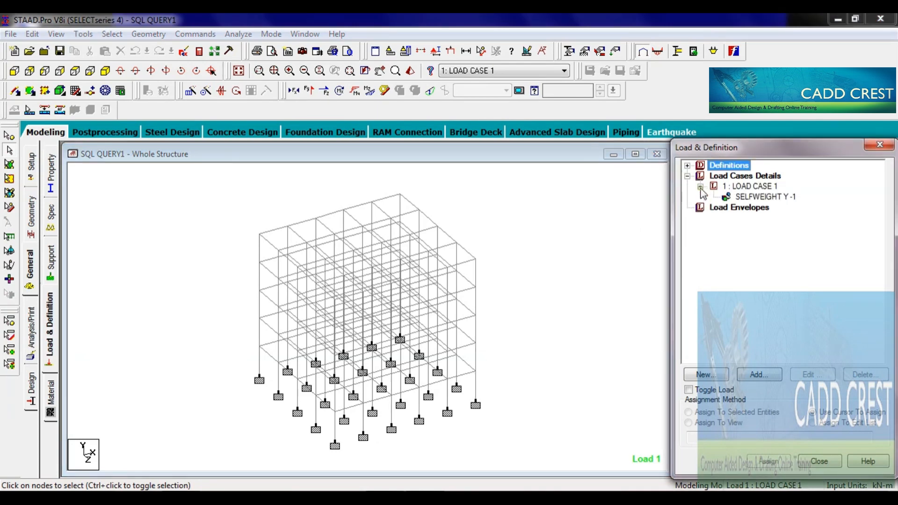
left_click(750, 197)
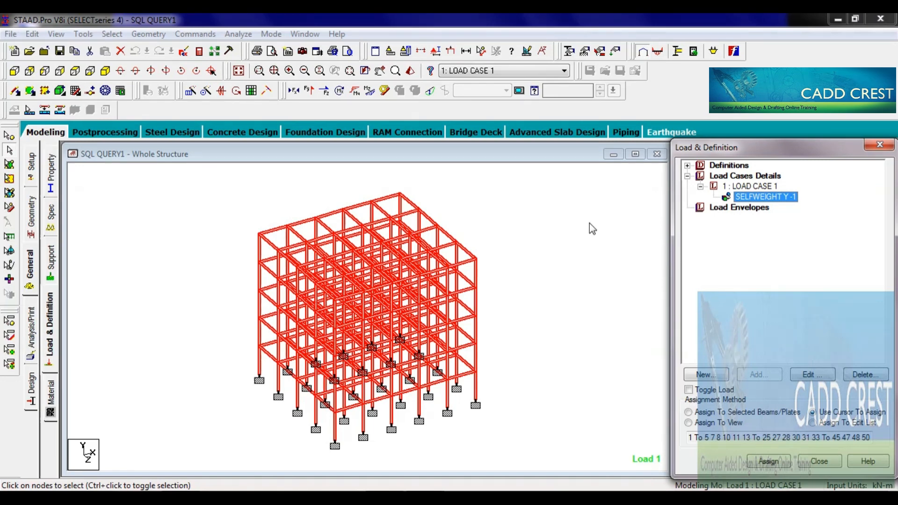
left_click(31, 341)
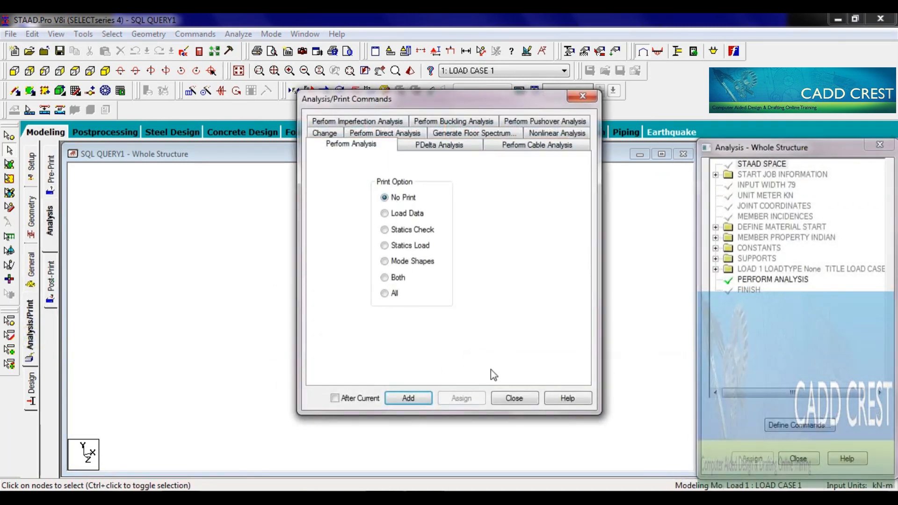
left_click(525, 398)
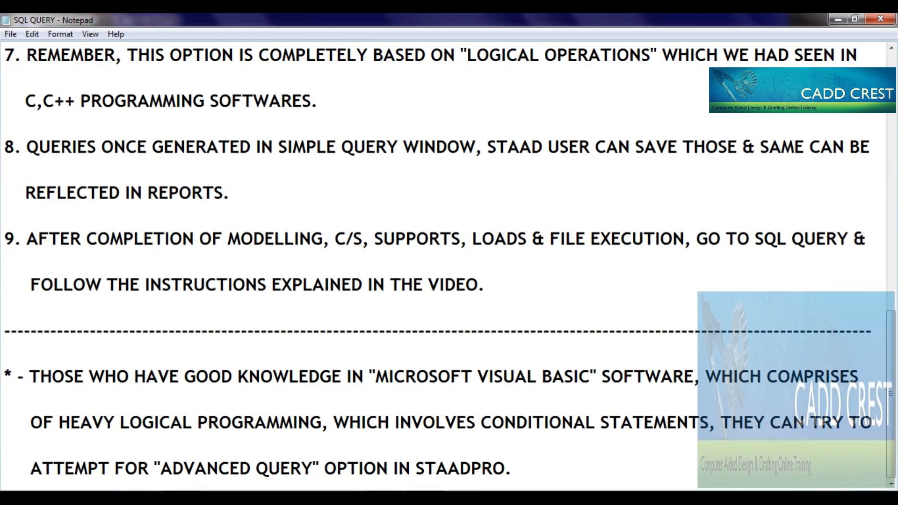
Switch to the SQL QUERY notes in Notepad, return to their beginning and highlight "DESIGN MANUALLY" in point 2.
key("ctrl+Home")
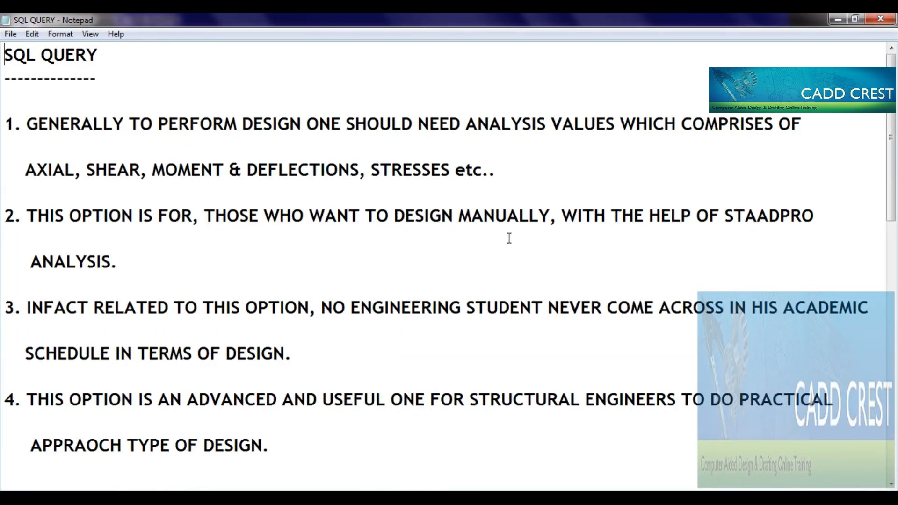
left_click_drag(394, 216, 548, 218)
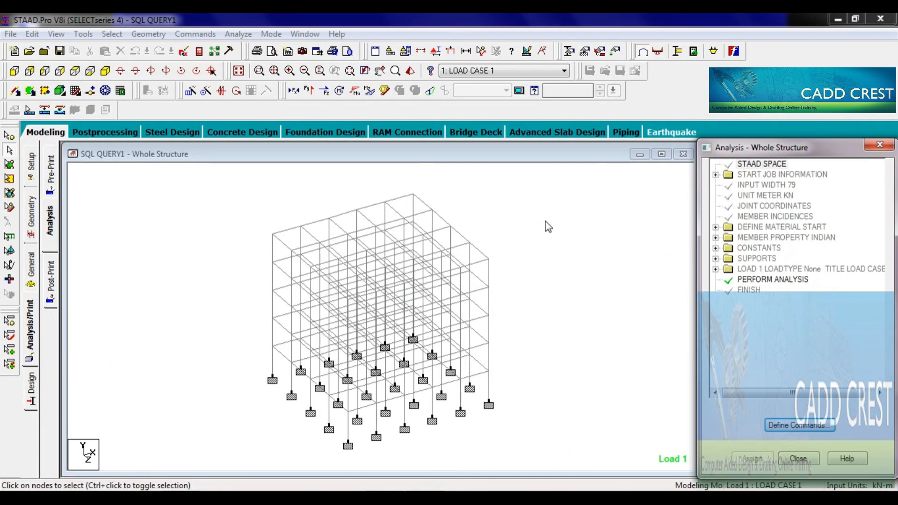
Switch back to STAAD.Pro and locate the Simple Query option among the SQL Query tools.
left_click(565, 279)
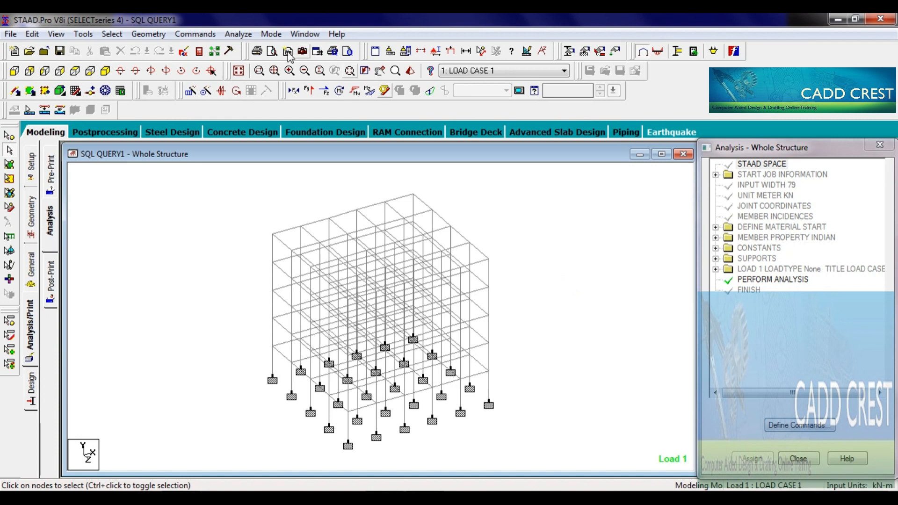
left_click(241, 44)
left_click(239, 34)
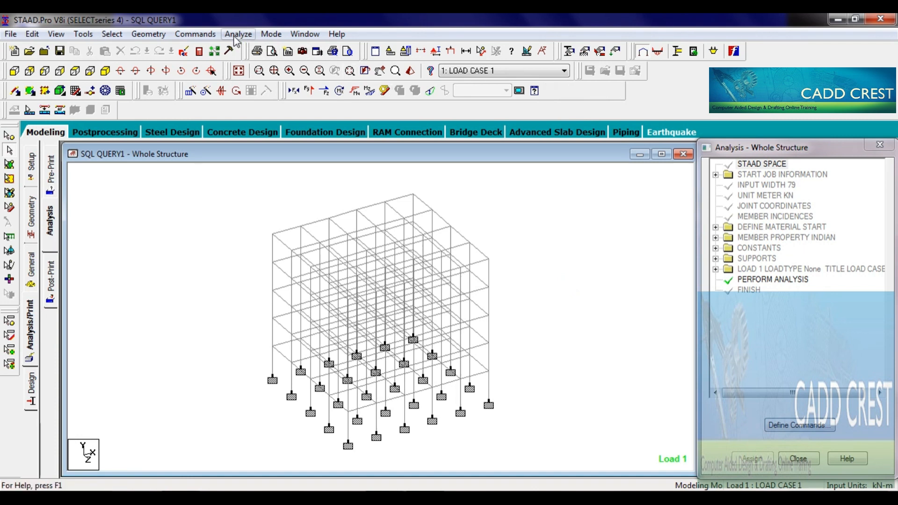
left_click(220, 198)
left_click(82, 35)
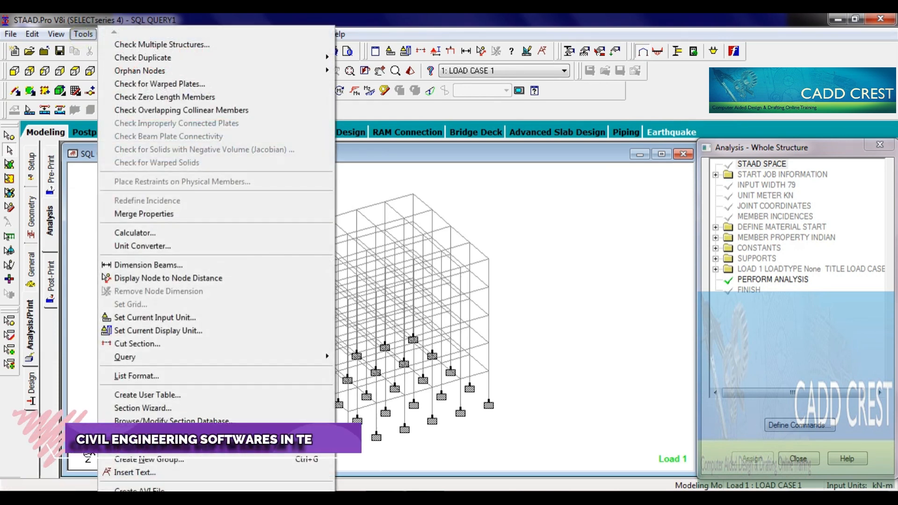
mouse_move(279, 478)
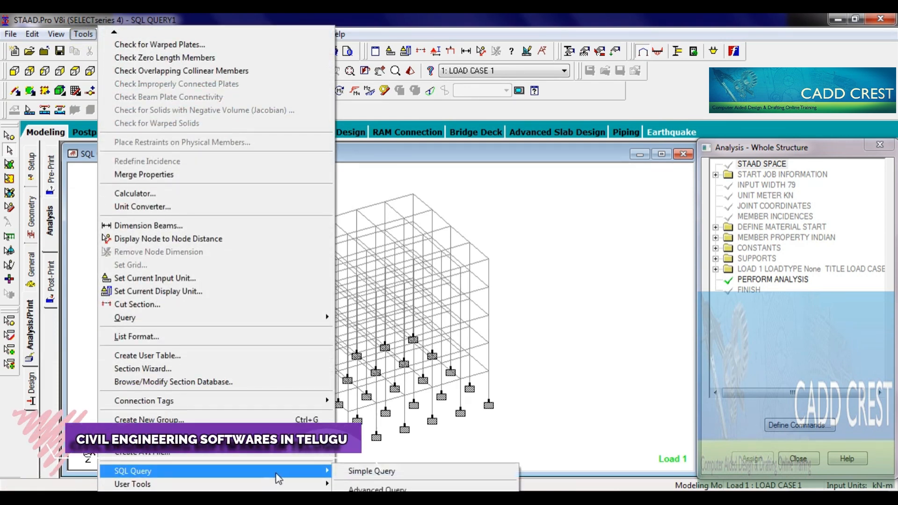
left_click(428, 470)
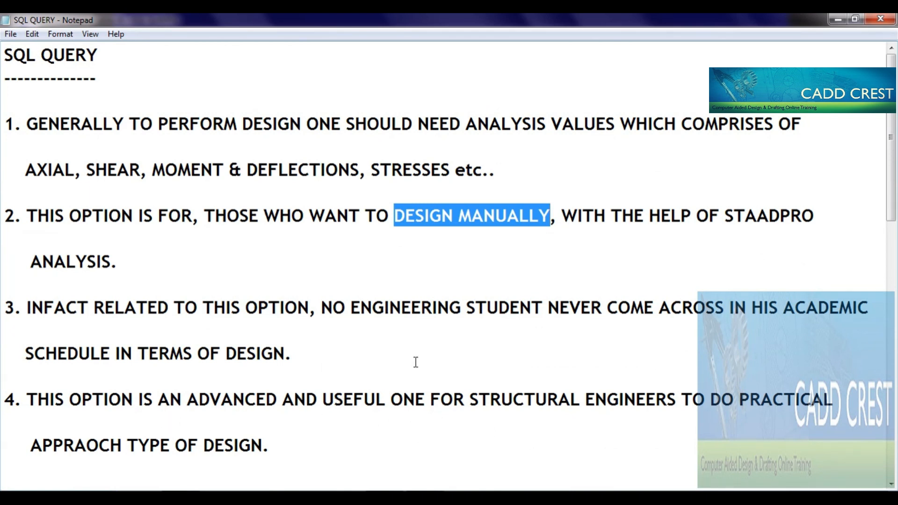
Switch to the SQL QUERY notes in Notepad and read on to point 6 about selecting the required elements.
left_click(375, 402)
key("Down")
key("Down")
key("Down")
key("Down")
key("Down")
key("Down")
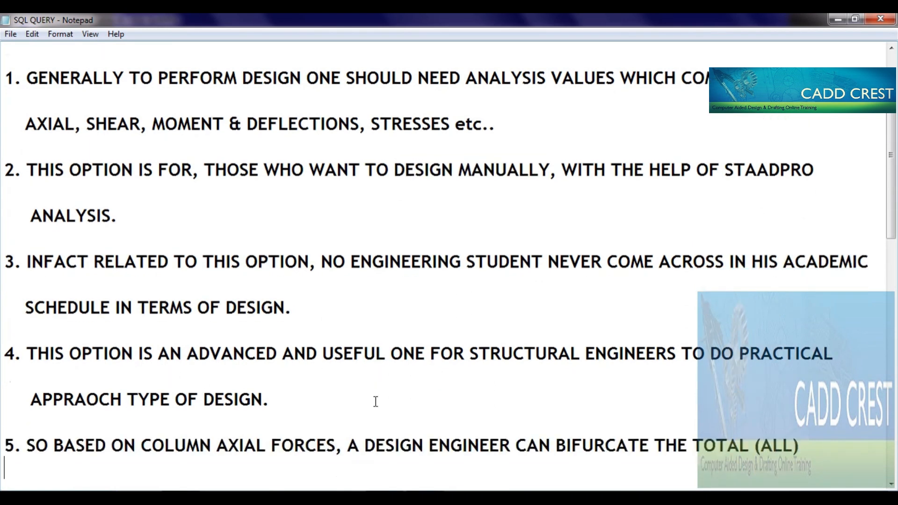
key("Down")
key("Down")
key("Down")
key("Down")
key("Down")
key("Down")
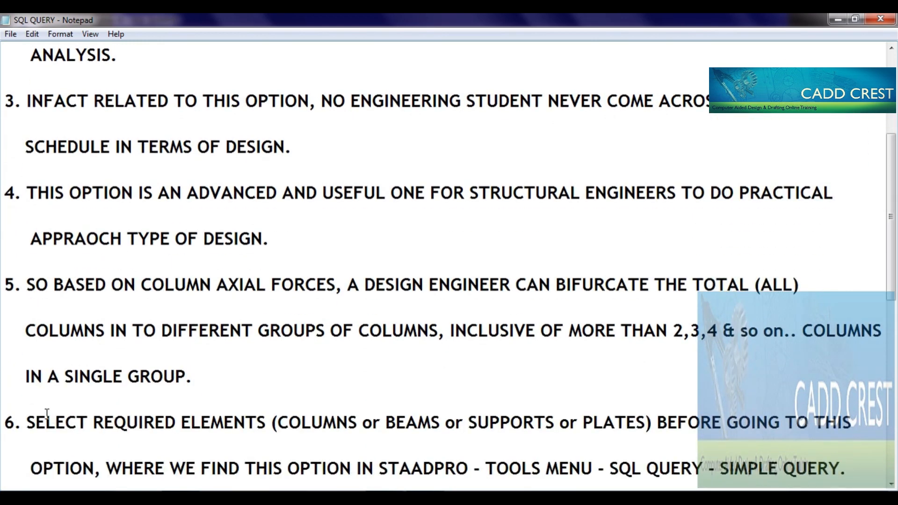
Highlight the opening words of point 6, from "SELECT REQUIRED ELEMENTS" through the bracketed list of columns, beams, supports and plates.
left_click_drag(26, 418, 556, 417)
key("shift+Right")
key("shift+Right")
key("shift+Right")
key("shift+Right")
key("shift+Right")
key("shift+Right")
key("shift+Right")
key("shift+Right")
key("shift+Right")
key("shift+Right")
key("shift+Right")
key("shift+Right")
key("shift+Right")
key("shift+Right")
key("shift+Right")
key("shift+Right")
key("shift+Right")
key("shift+Right")
key("shift+Right")
key("shift+Right")
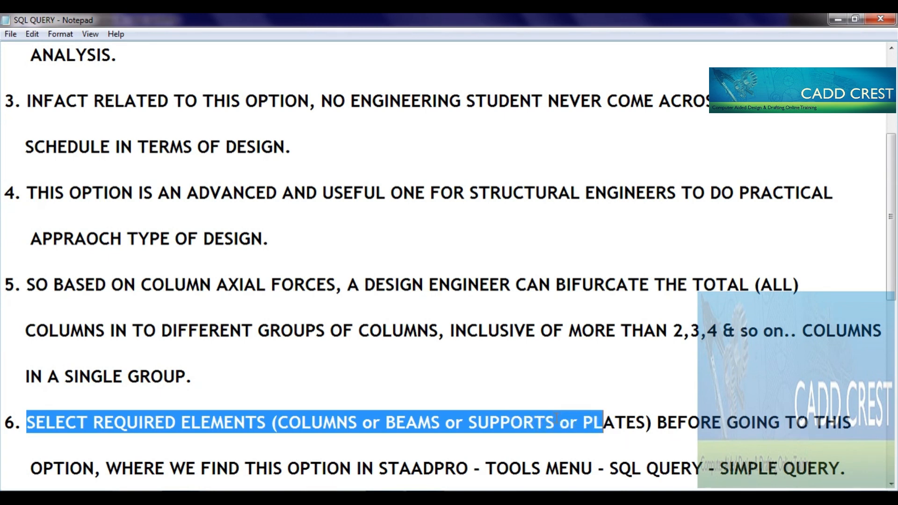
key("shift+Right")
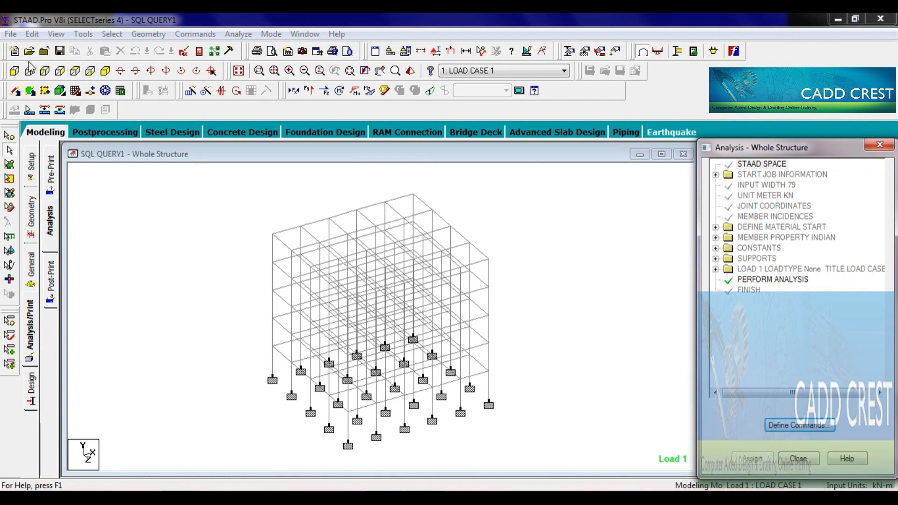
In STAAD.Pro, select all ground-storey columns above the supports from the front view, and restore the isometric view.
left_click(30, 69)
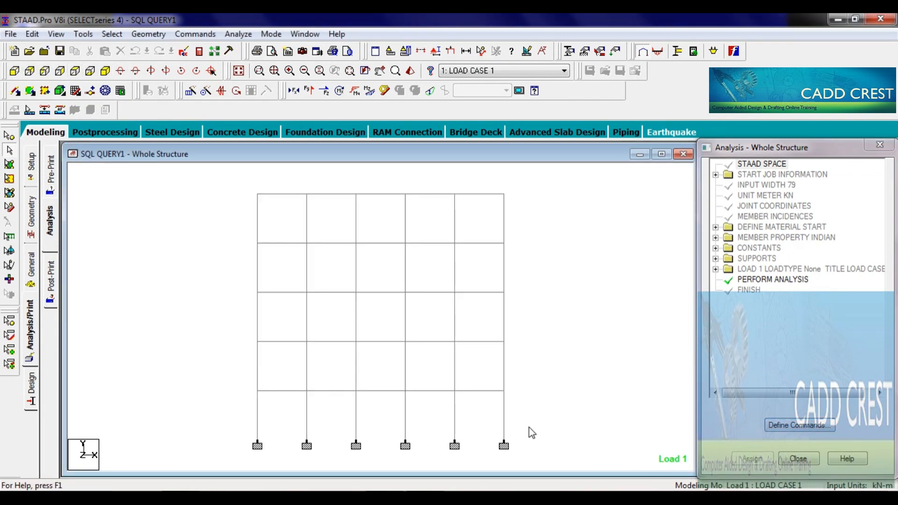
left_click_drag(529, 449, 229, 408)
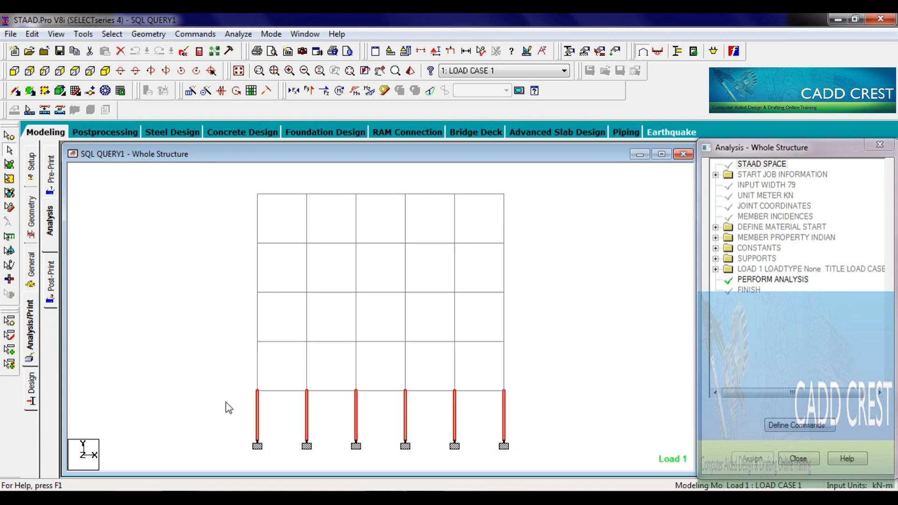
left_click(106, 71)
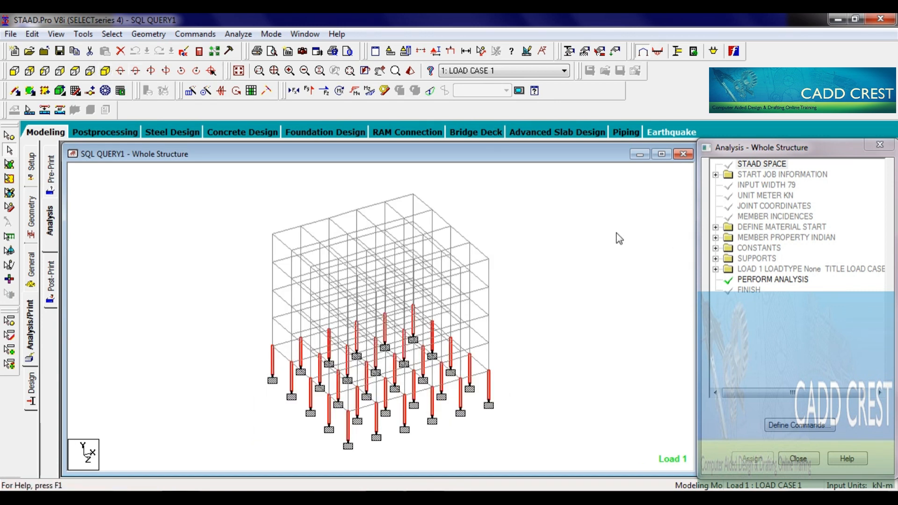
Open the Simple Query tool of SQL Query for the selected columns.
left_click(81, 36)
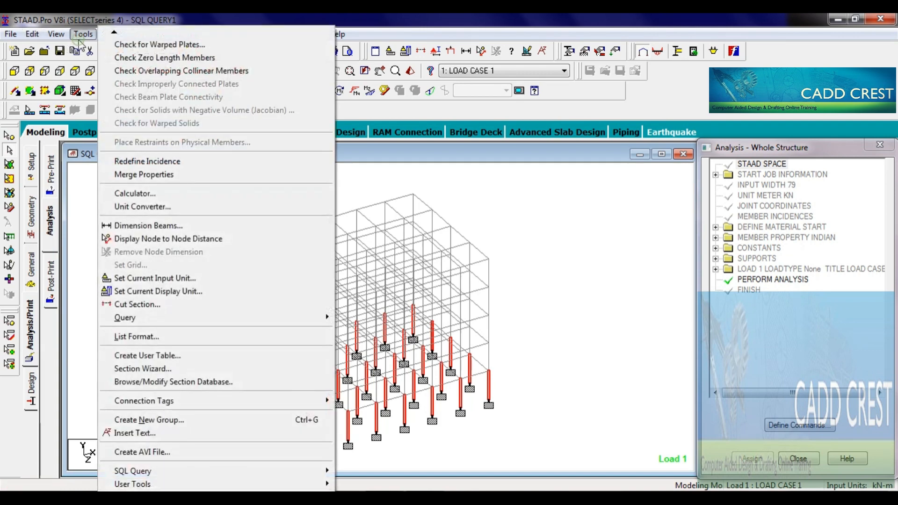
key("Up")
key("Up")
key("Right")
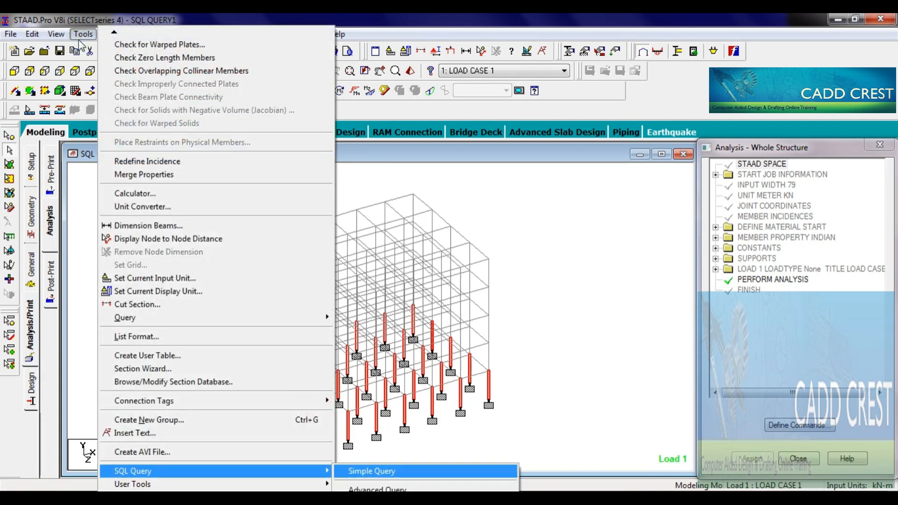
key("Return")
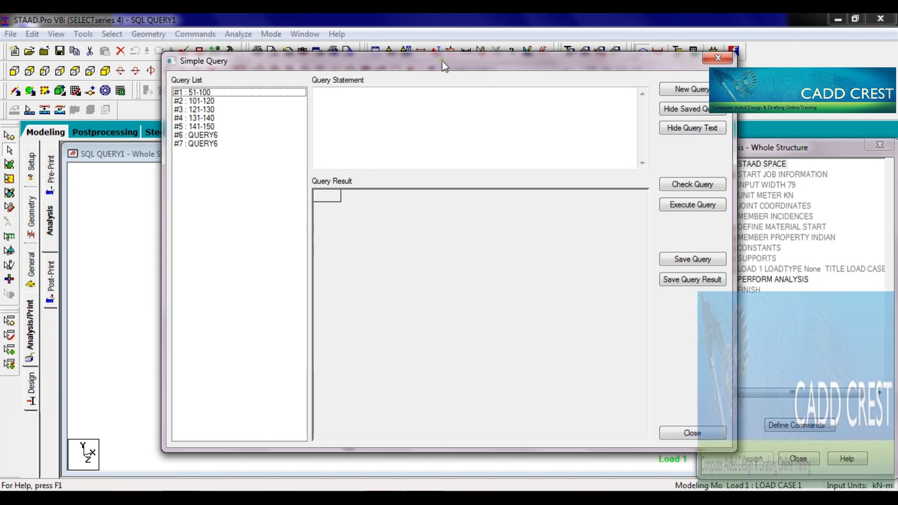
Close the Simple Query window and open the STAAD FILE folder inside CIVIL ENGINEERING SOFTWARES IN TELUGU > STAAD in Windows Explorer.
left_click_drag(442, 60, 438, 71)
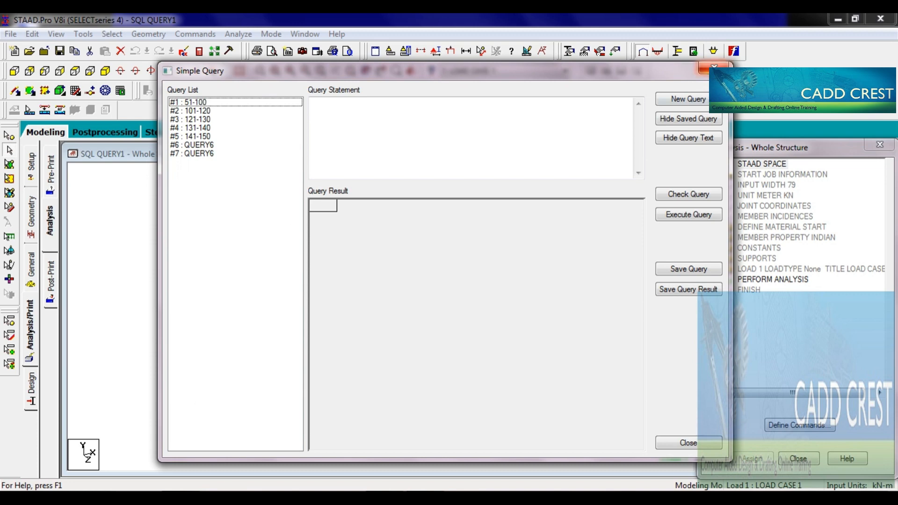
left_click(713, 67)
left_click(837, 19)
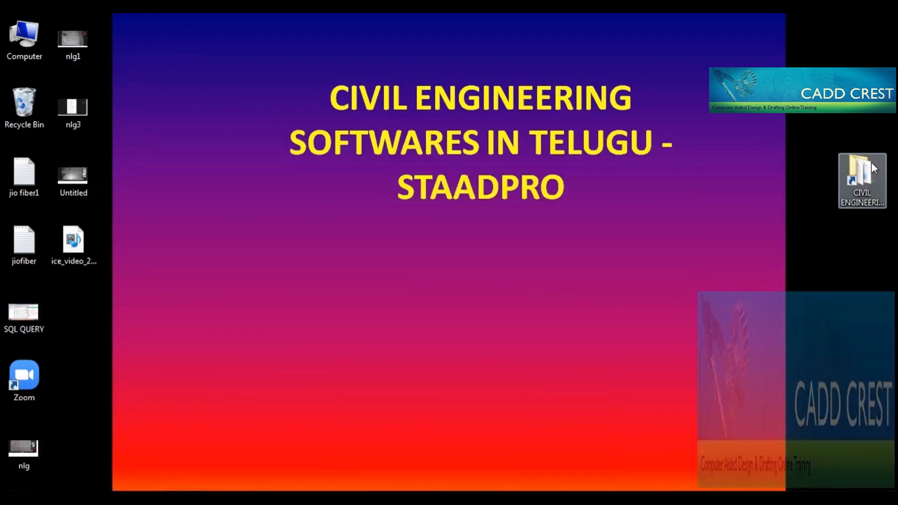
double_click(868, 177)
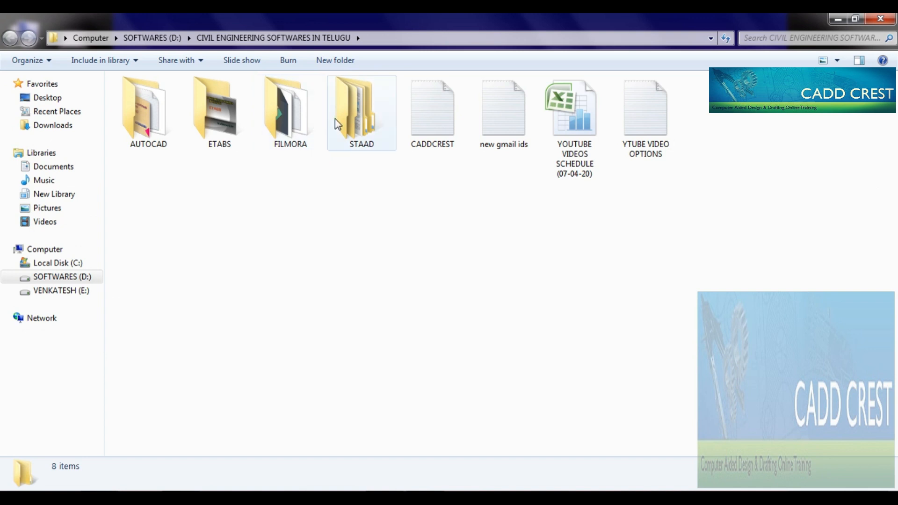
double_click(353, 117)
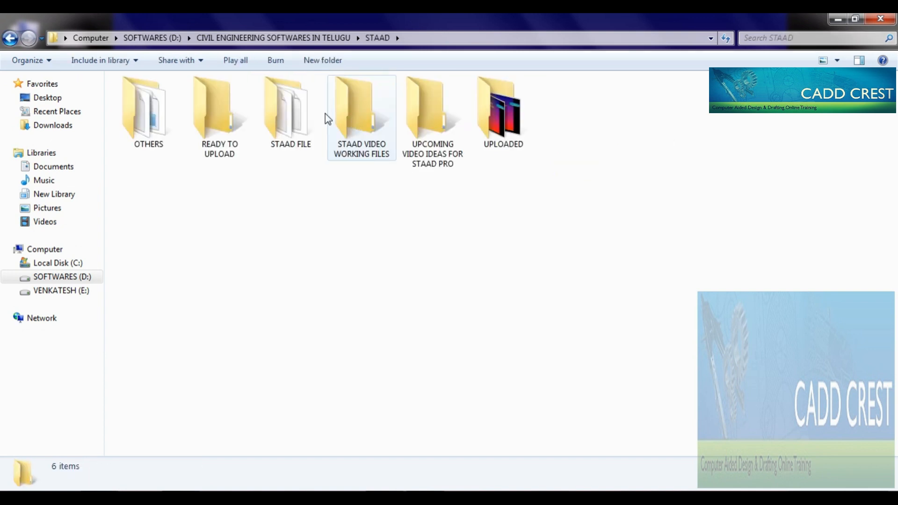
left_click(291, 112)
double_click(292, 111)
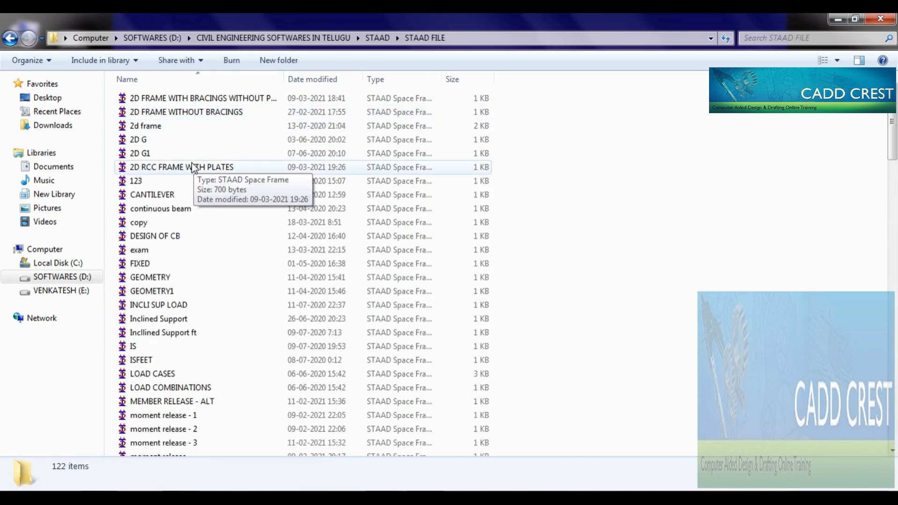
Locate SQL QUERY1.jdb among the files in the STAAD FILE folder, examine its details, and refresh the folder.
key("End")
key("Up")
key("Up")
key("Up")
key("Up")
key("Up")
key("Up")
key("Up")
key("Up")
key("Up")
key("Up")
key("Up")
key("Up")
key("Up")
key("Up")
key("Up")
key("Up")
key("Up")
key("Up")
key("Up")
key("Up")
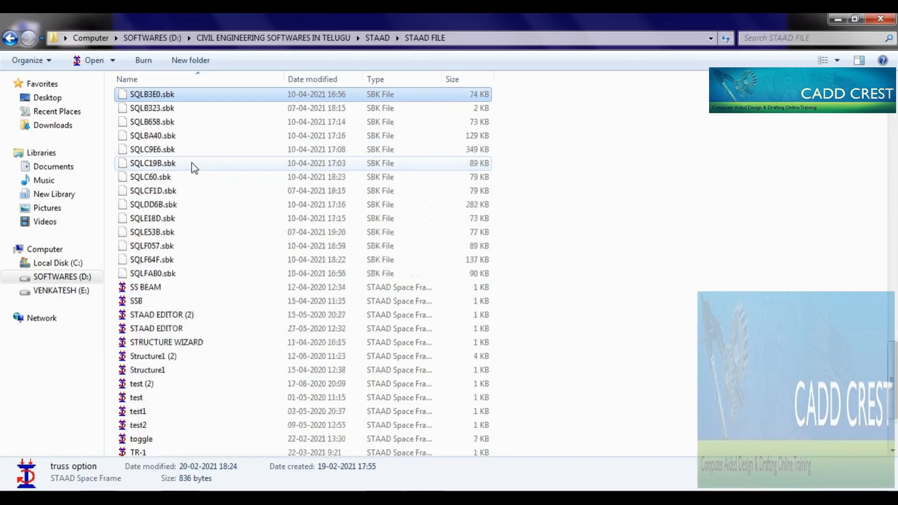
key("Up")
key("Up")
key("Up")
key("Up")
key("Up")
key("Up")
key("Up")
key("Up")
key("Up")
key("Up")
key("Up")
key("Up")
key("Up")
key("Up")
key("Up")
key("Up")
key("Up")
key("Up")
key("Up")
key("Up")
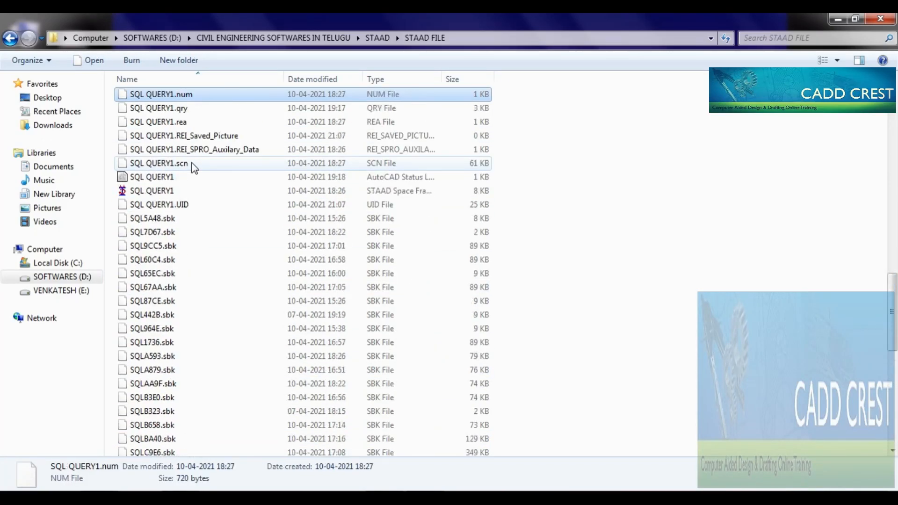
key("Up")
key("Up")
key("Up")
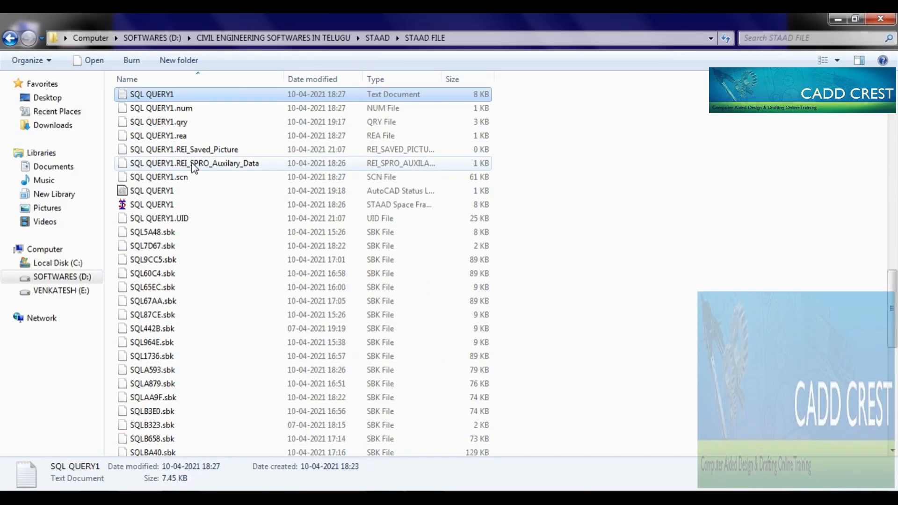
key("Down")
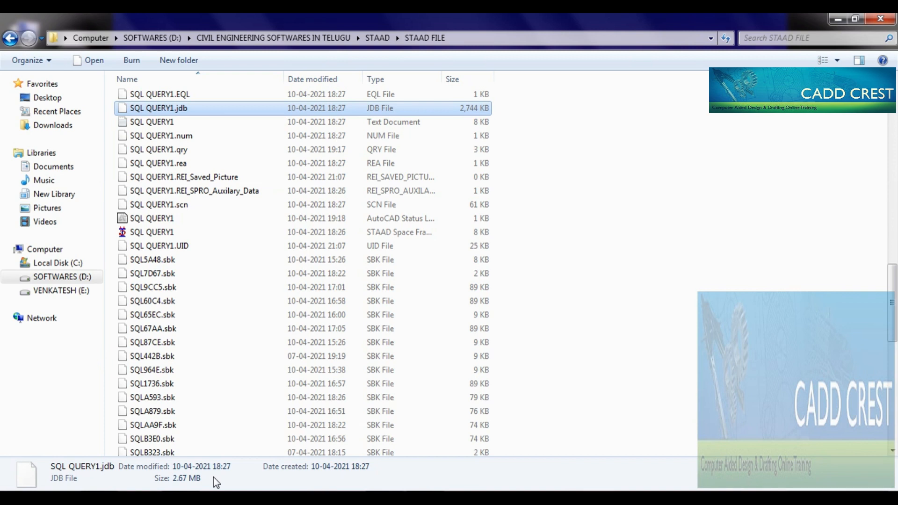
left_click(590, 289)
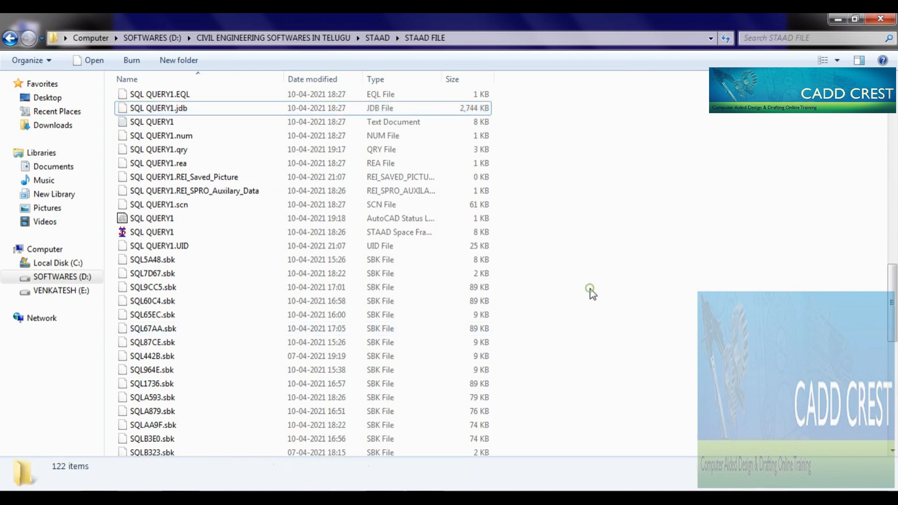
right_click(590, 289)
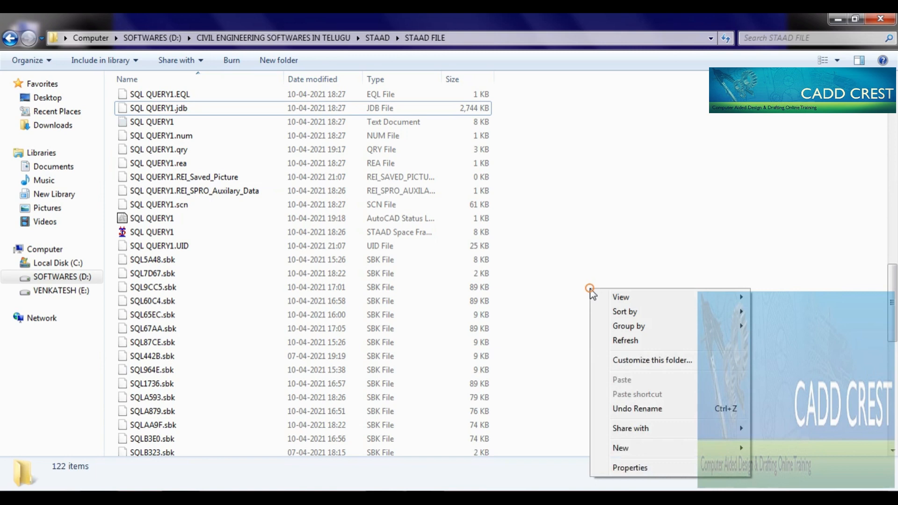
left_click(642, 340)
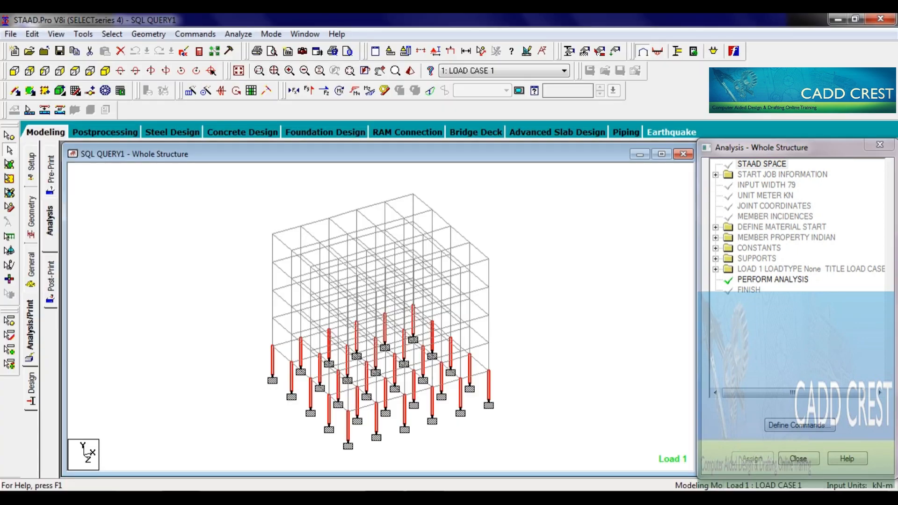
Back in STAAD.Pro, reopen the Simple Query tool of SQL Query for the selected ground-storey columns.
left_click(82, 34)
mouse_move(319, 470)
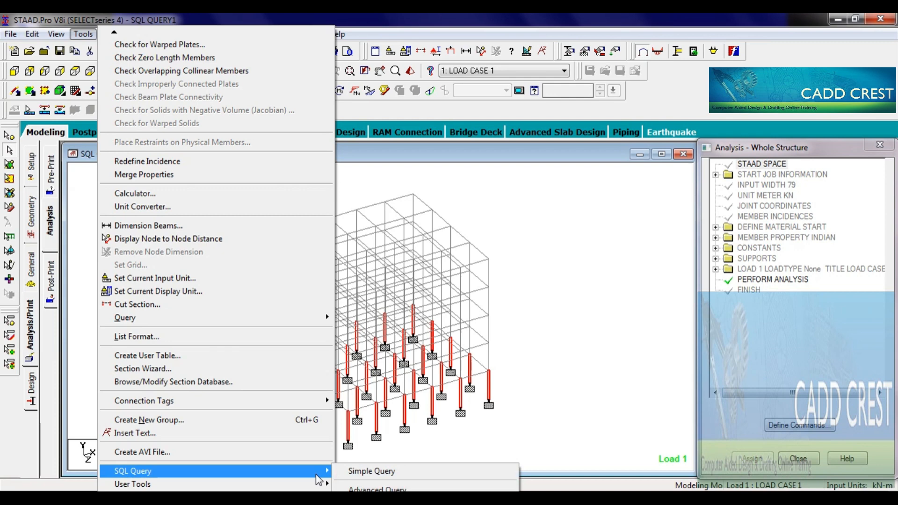
left_click(371, 473)
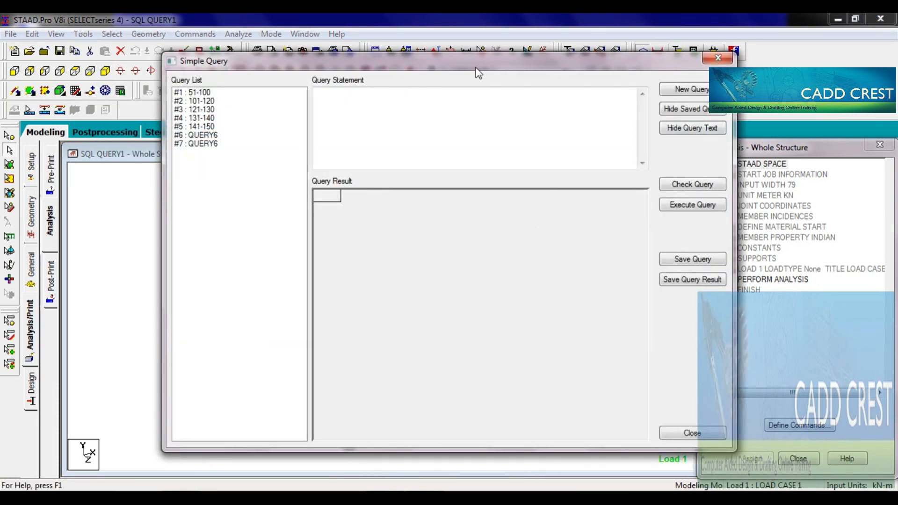
left_click_drag(472, 61, 461, 80)
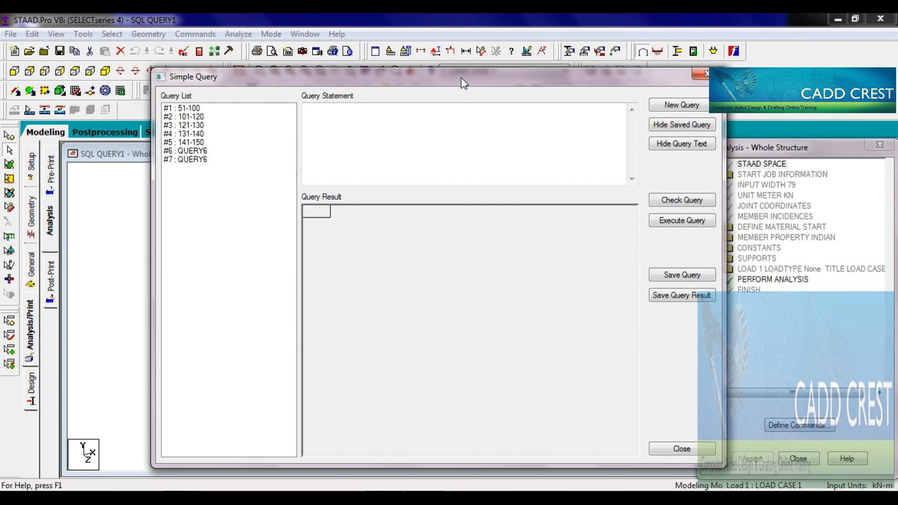
Start a new query on Member Tables and include the Member No. and Fx fields of Beam Force Detail.
left_click(706, 108)
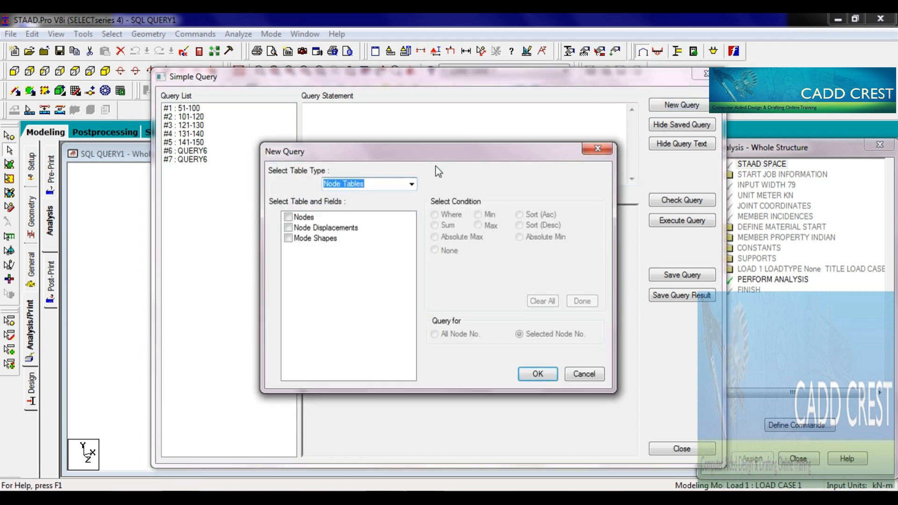
left_click(411, 184)
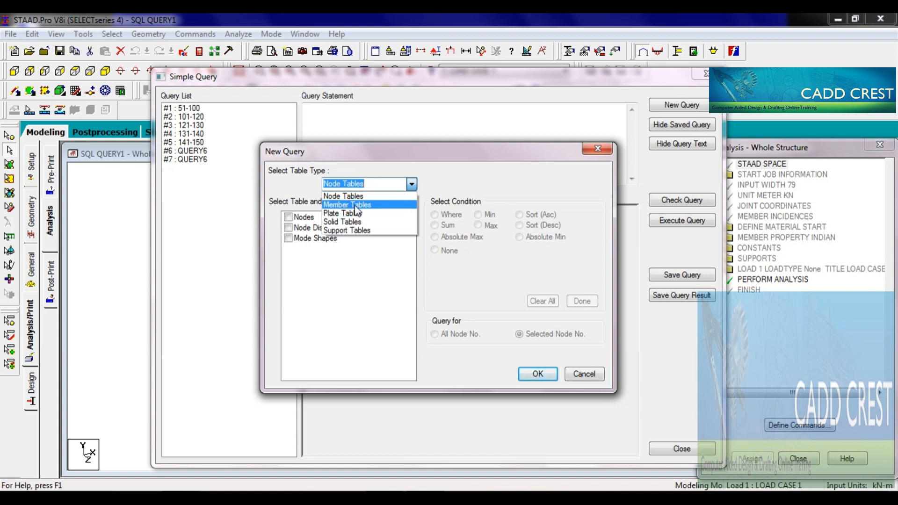
left_click(355, 207)
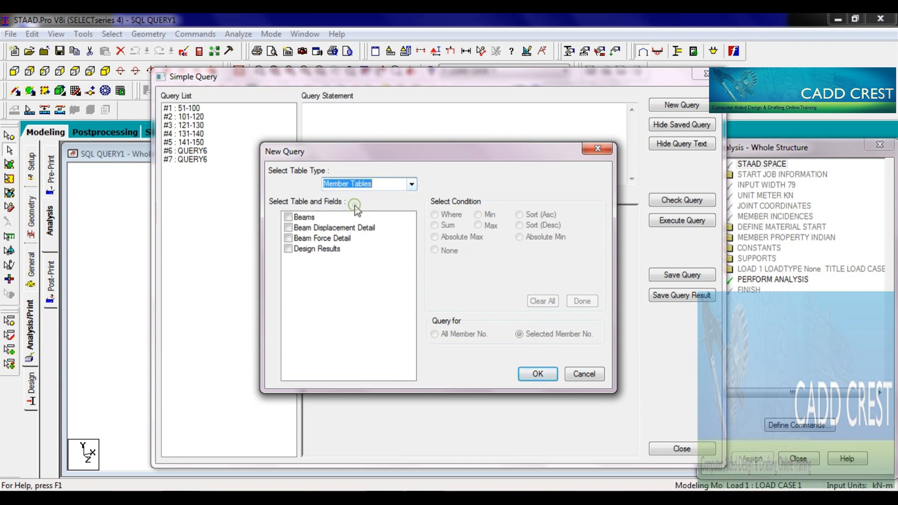
left_click(288, 238)
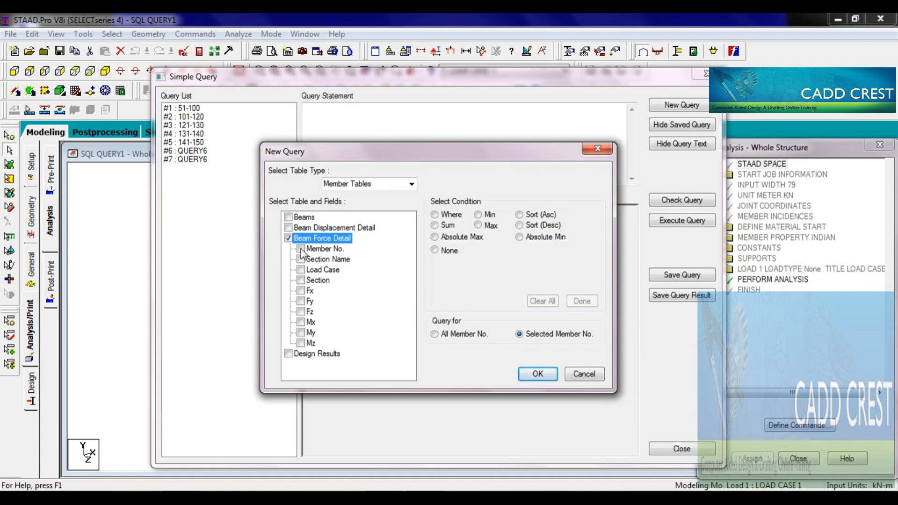
left_click(300, 249)
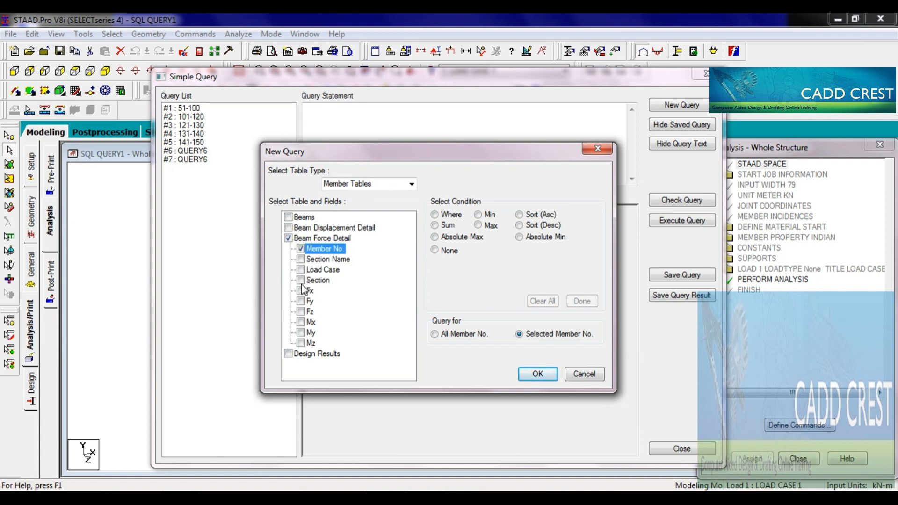
left_click(300, 291)
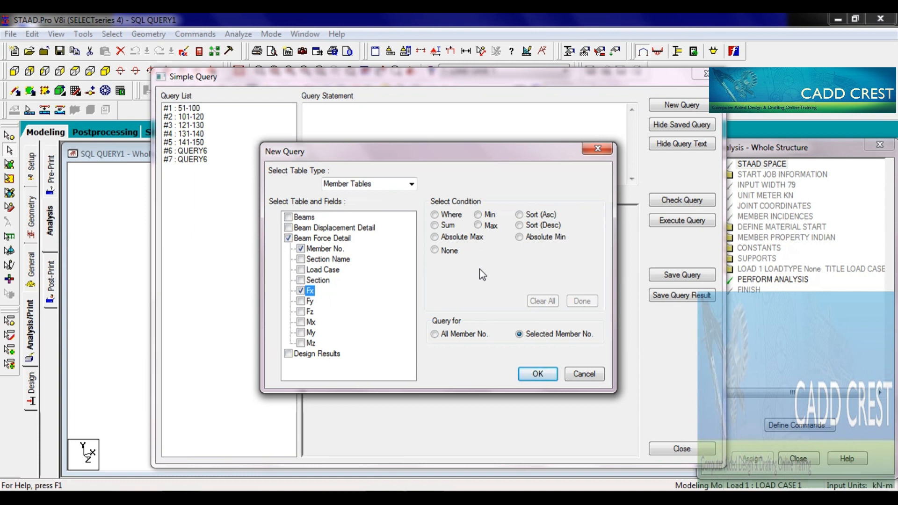
Add a Where condition to the new query with Section = 0.
left_click(439, 216)
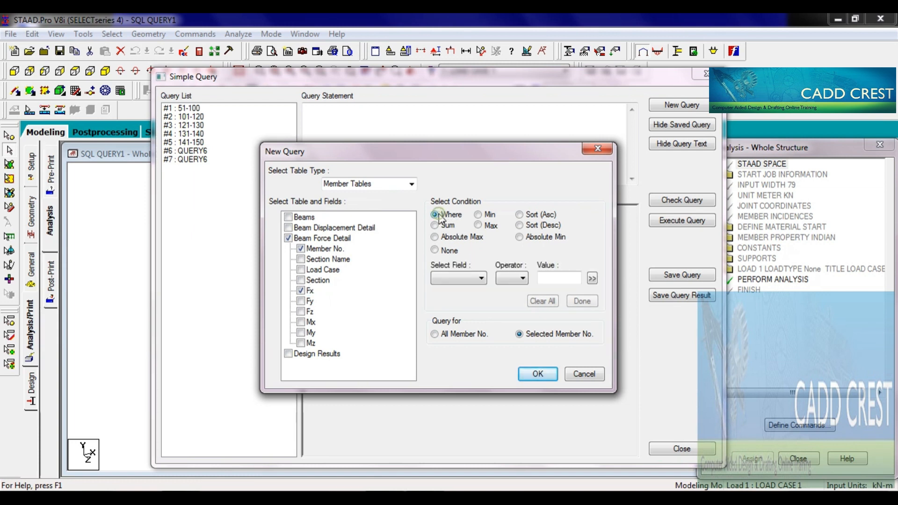
left_click(481, 279)
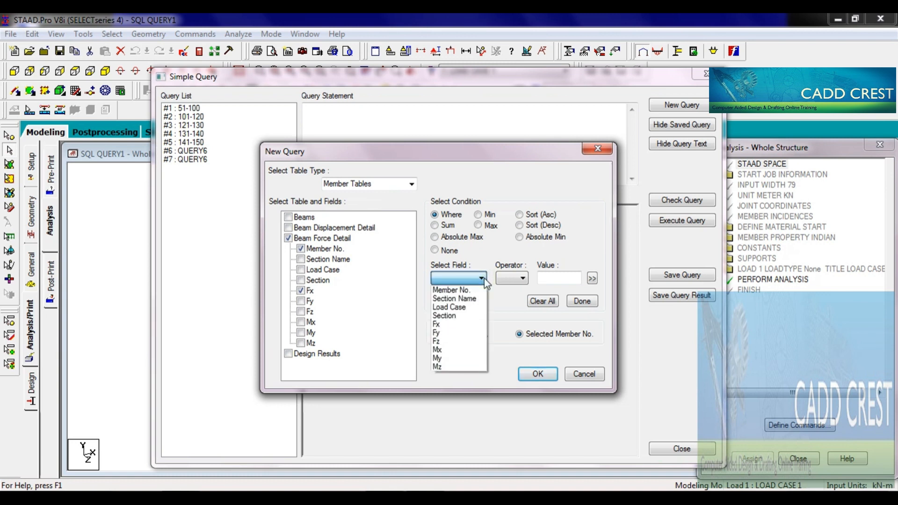
left_click(453, 317)
left_click(514, 279)
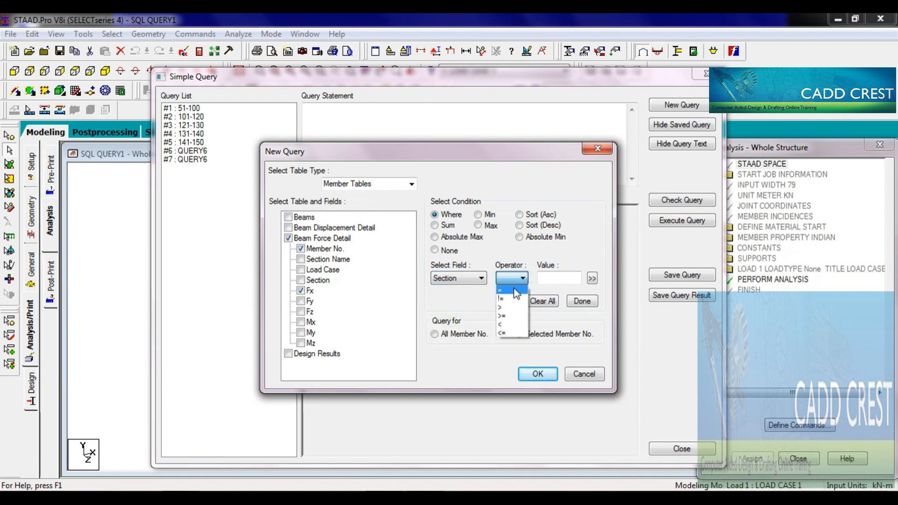
left_click(515, 289)
left_click(548, 277)
type("0")
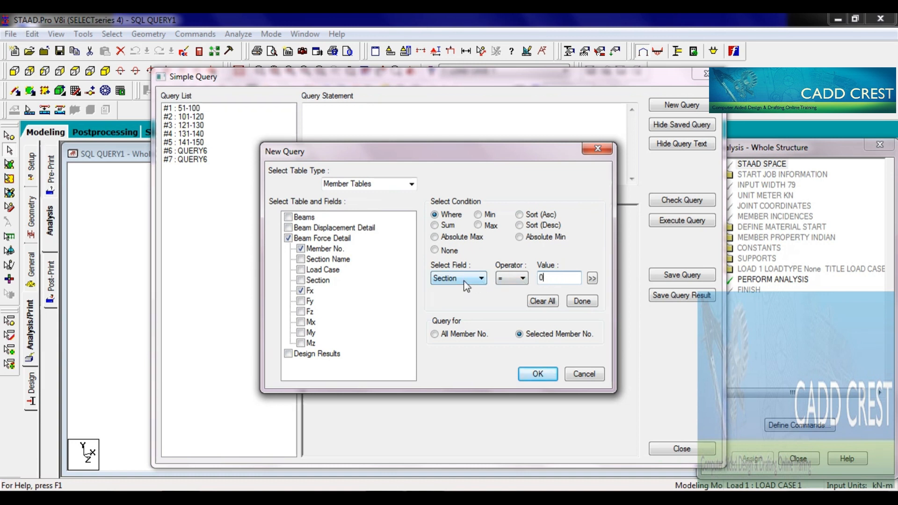
Switch to Paint and sketch a vertical column line with short end caps and an upward arrow beside it, then return to STAAD.Pro.
left_click(331, 496)
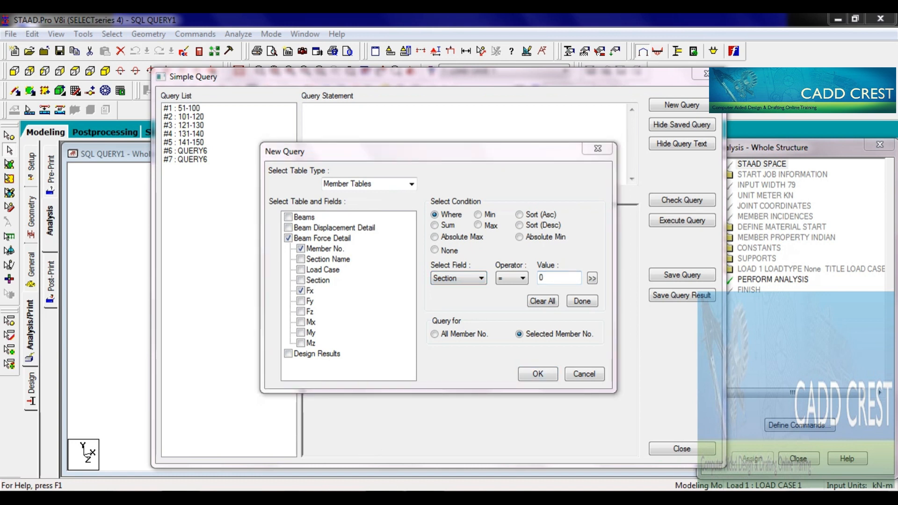
left_click_drag(419, 228, 426, 372)
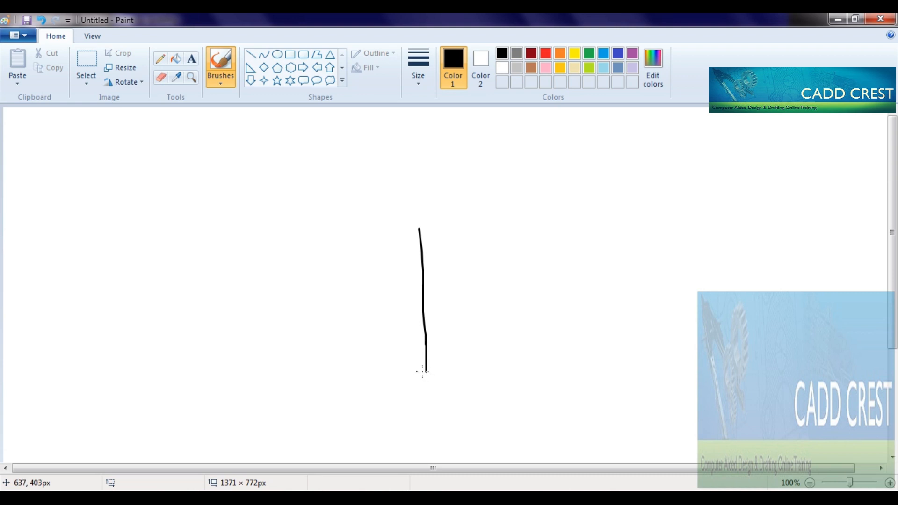
left_click_drag(422, 372, 440, 371)
left_click_drag(414, 226, 433, 227)
mouse_move(451, 367)
left_mouse_down()
mouse_move(462, 267)
mouse_move(447, 250)
mouse_move(472, 244)
left_mouse_up()
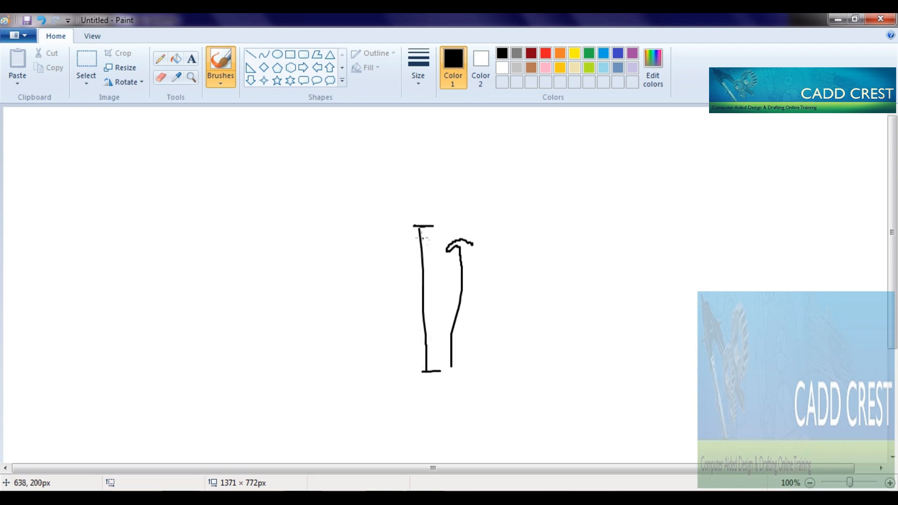
left_click(840, 25)
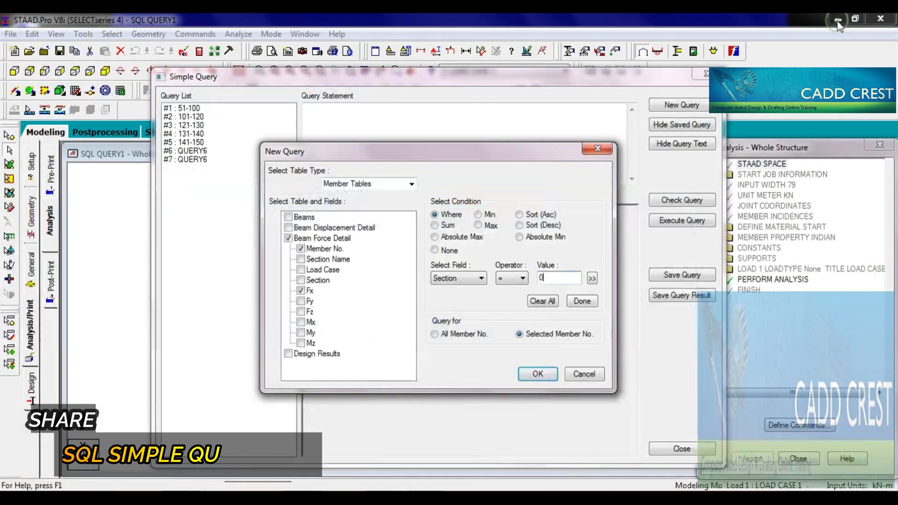
Keep the Section = 0 condition and join an AND condition requiring Fx >= 51.
left_click_drag(432, 153, 448, 158)
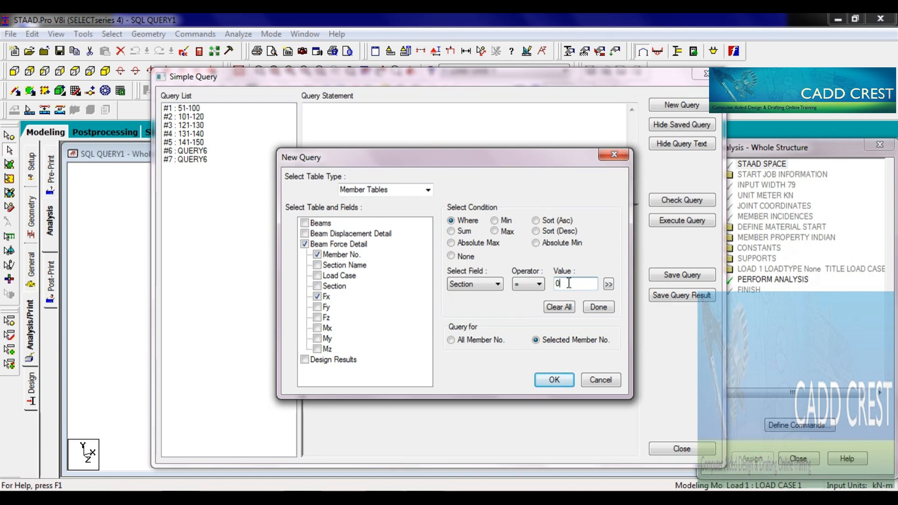
type("12")
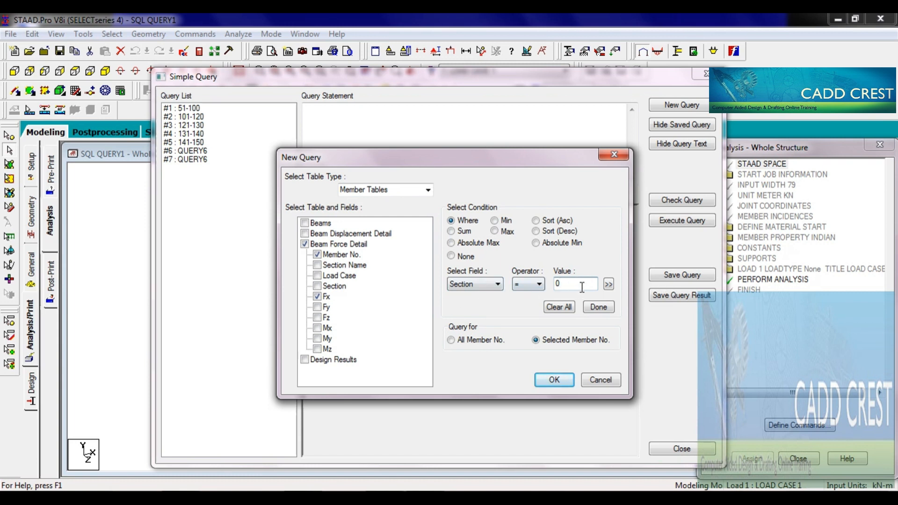
left_click(607, 285)
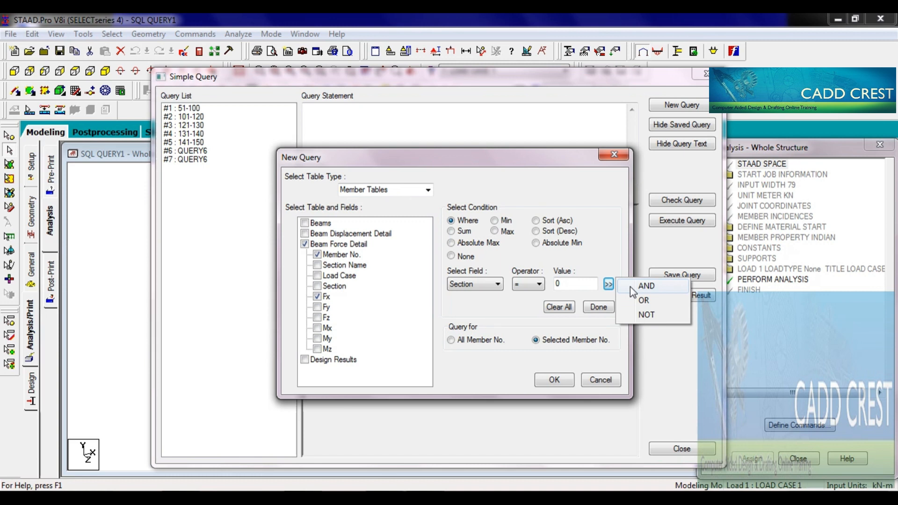
left_click(632, 287)
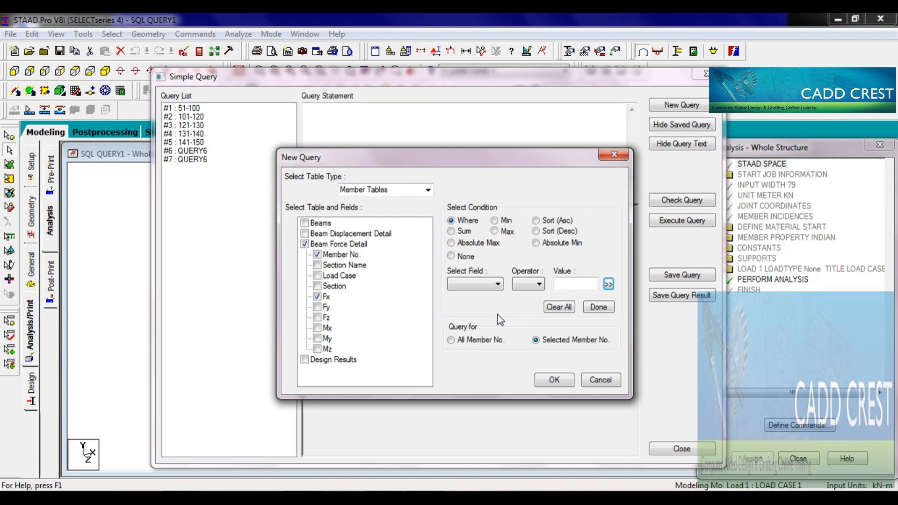
left_click(498, 283)
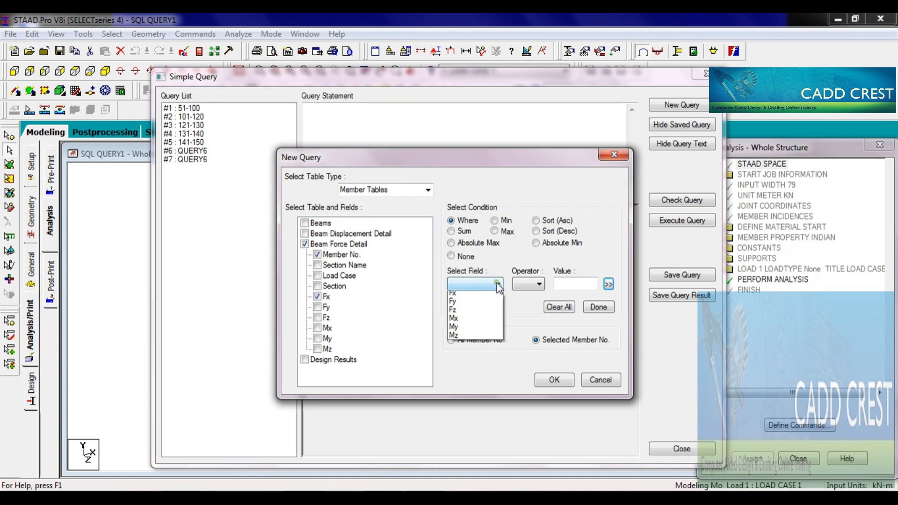
left_click(459, 330)
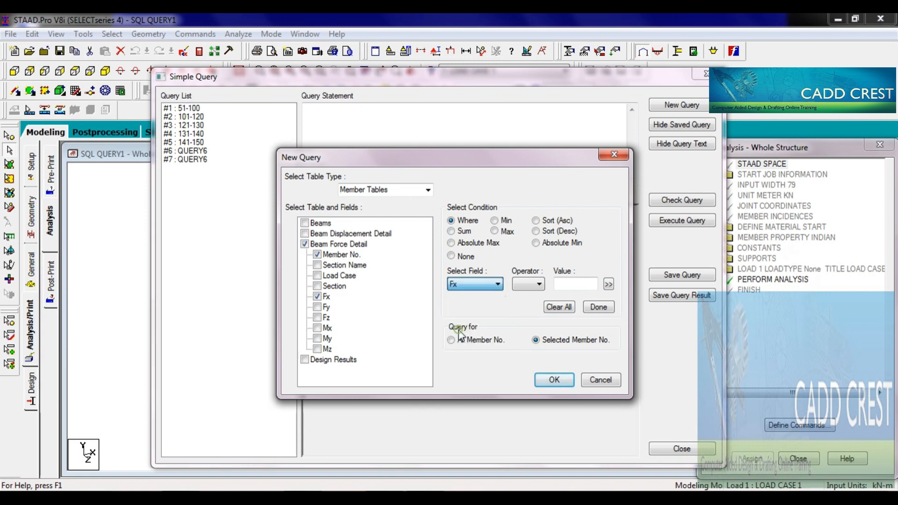
left_click(539, 284)
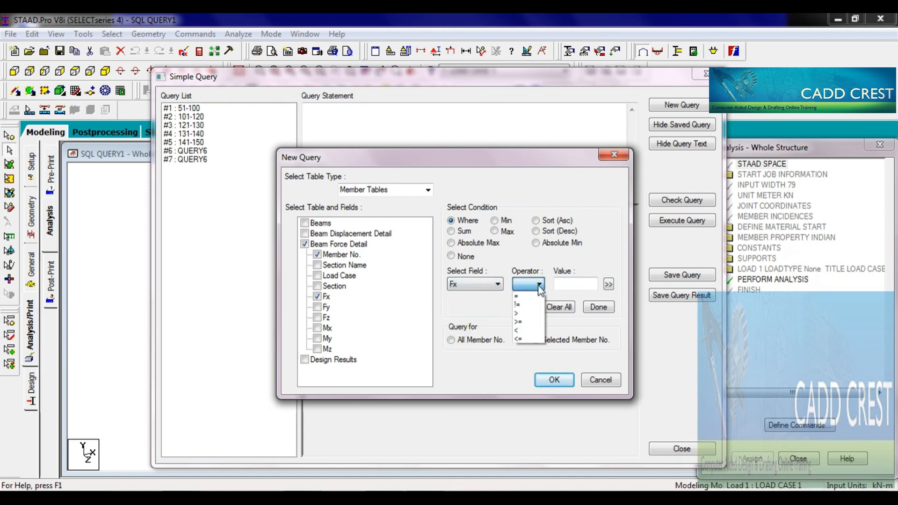
left_click(519, 322)
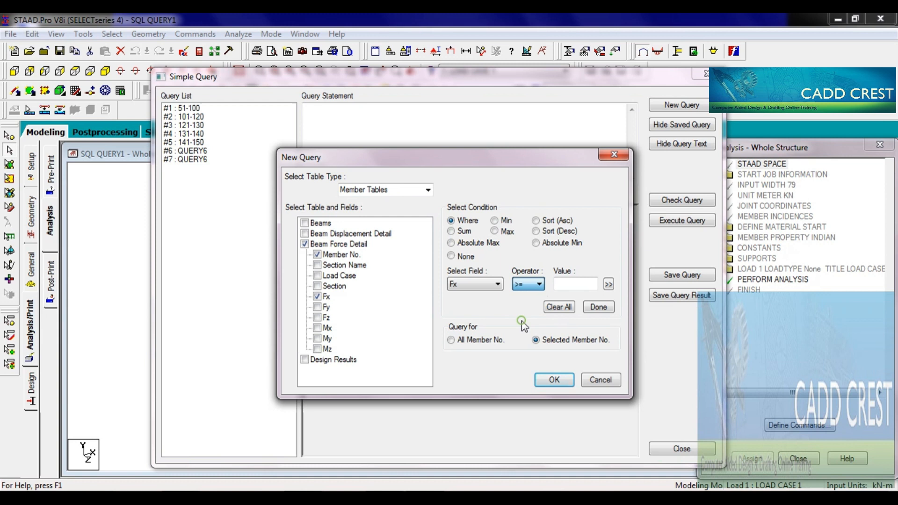
left_click(576, 284)
type("51")
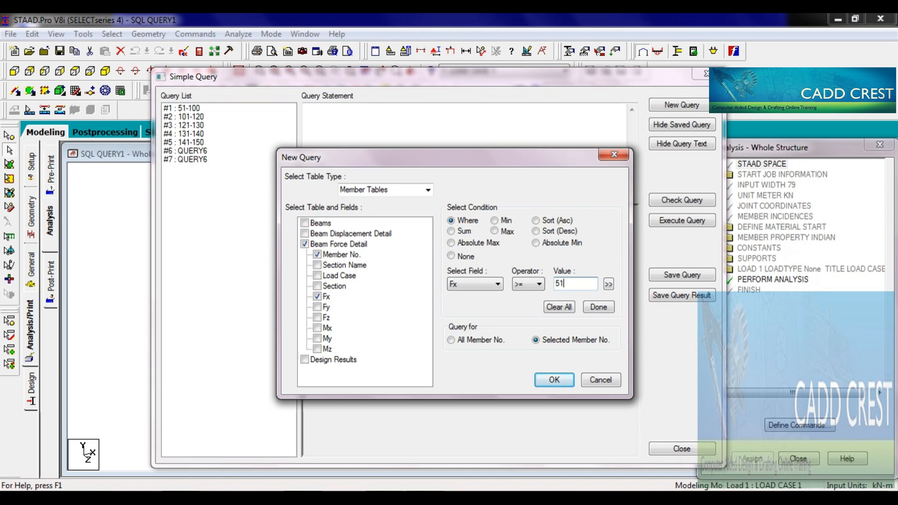
Join another AND condition, Fx <= 100, accept the query definition and execute the query.
left_click(608, 284)
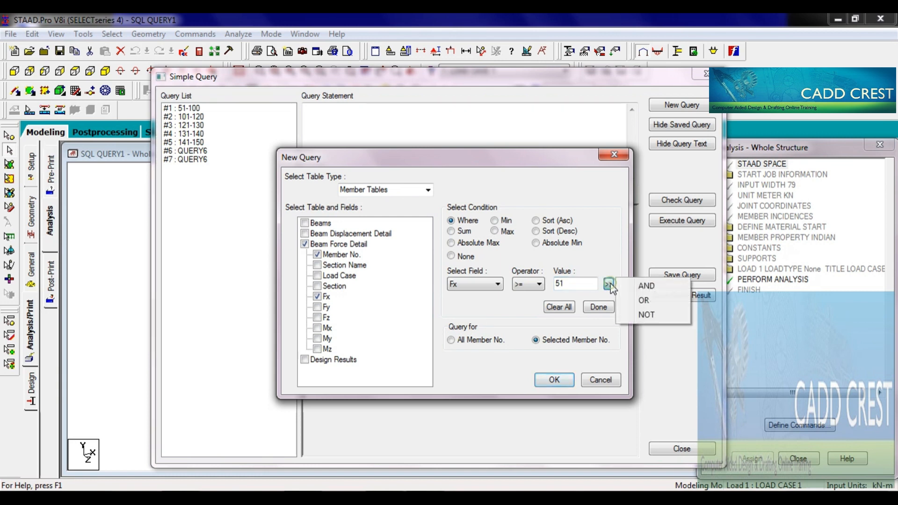
left_click(629, 286)
left_click(493, 286)
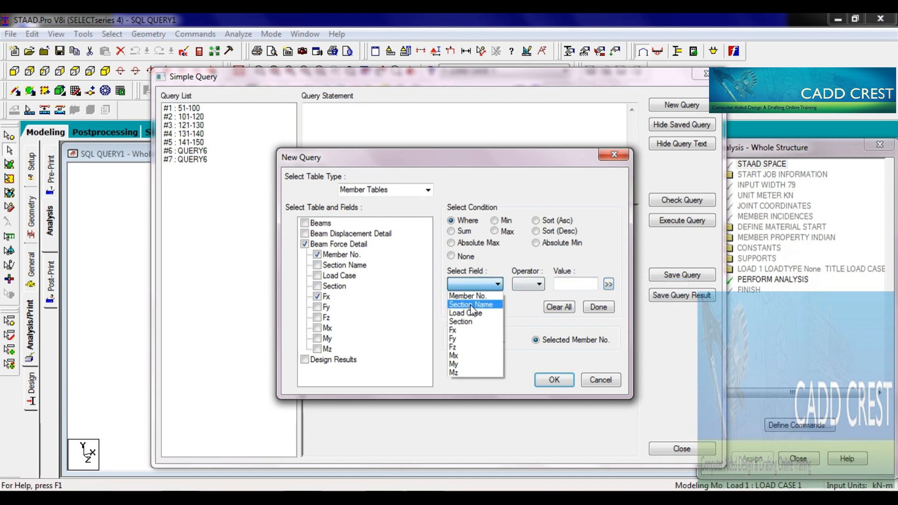
left_click(461, 331)
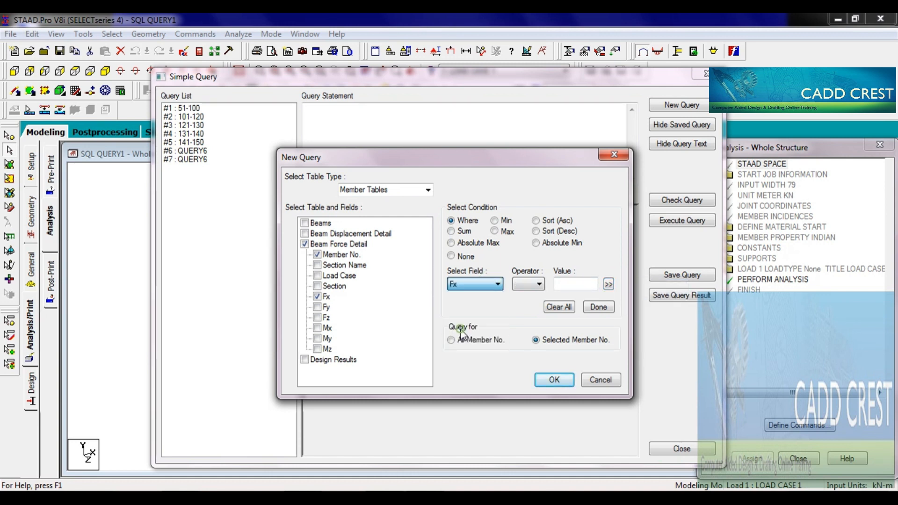
left_click(524, 284)
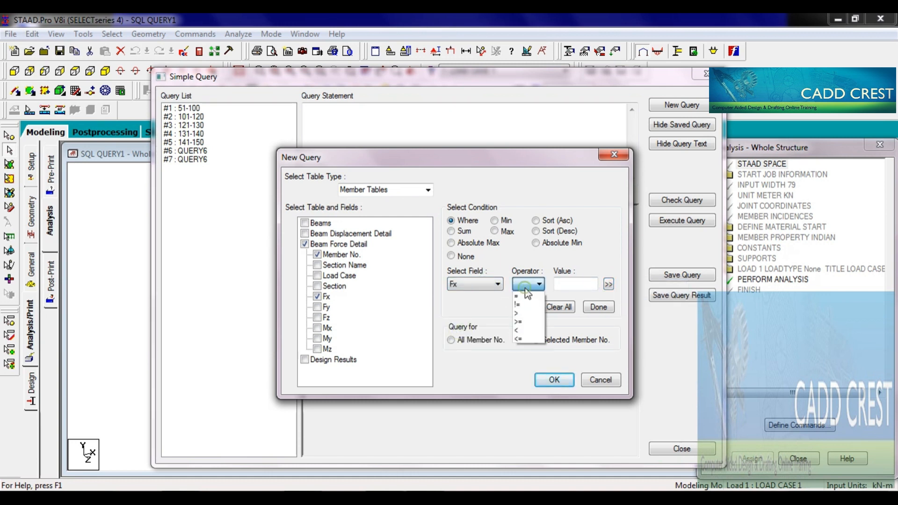
left_click(525, 338)
left_click(568, 284)
type("1")
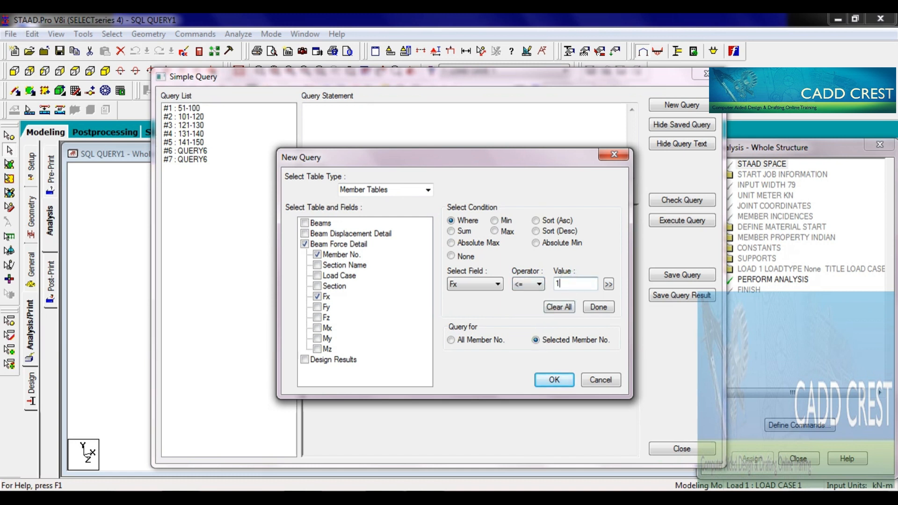
type("00")
left_click(561, 380)
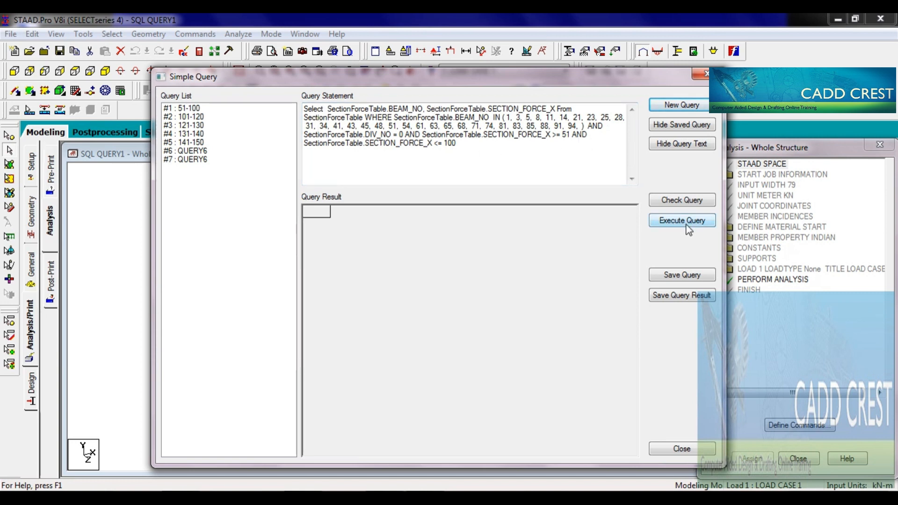
left_click(669, 224)
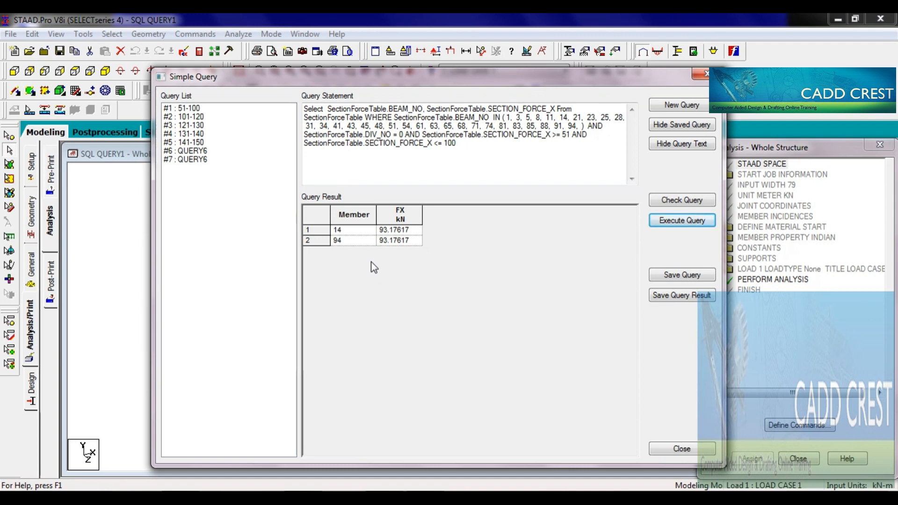
Copy the whole query result table and paste it at cell A1 of a new Excel workbook.
left_click_drag(427, 80, 467, 63)
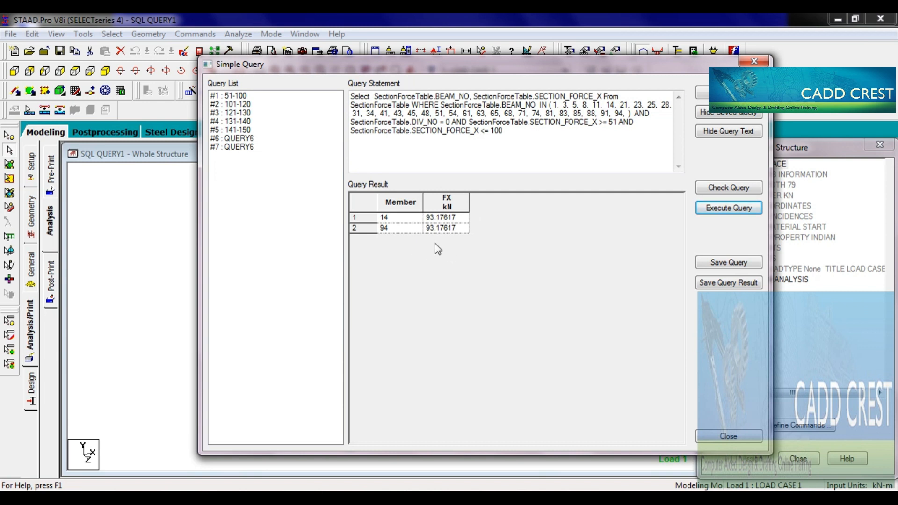
left_click(366, 206)
key("ctrl+c")
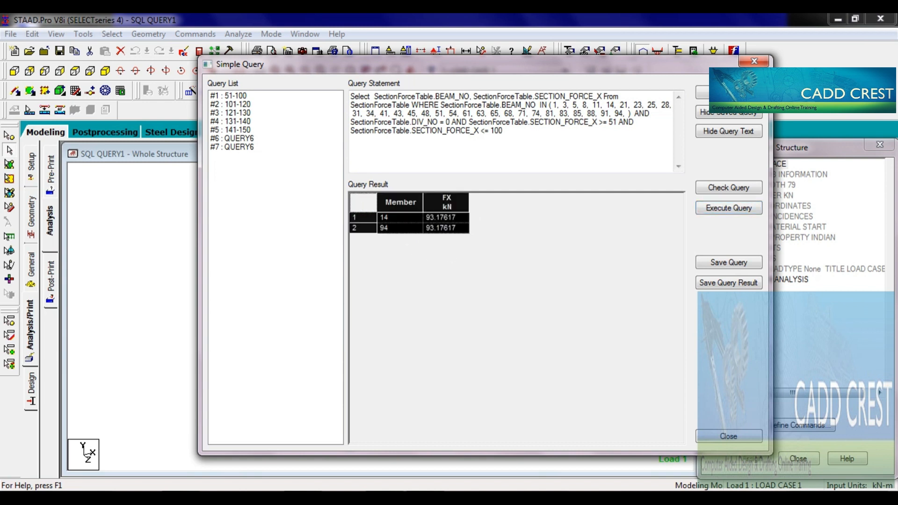
key("super")
type("EXCEL")
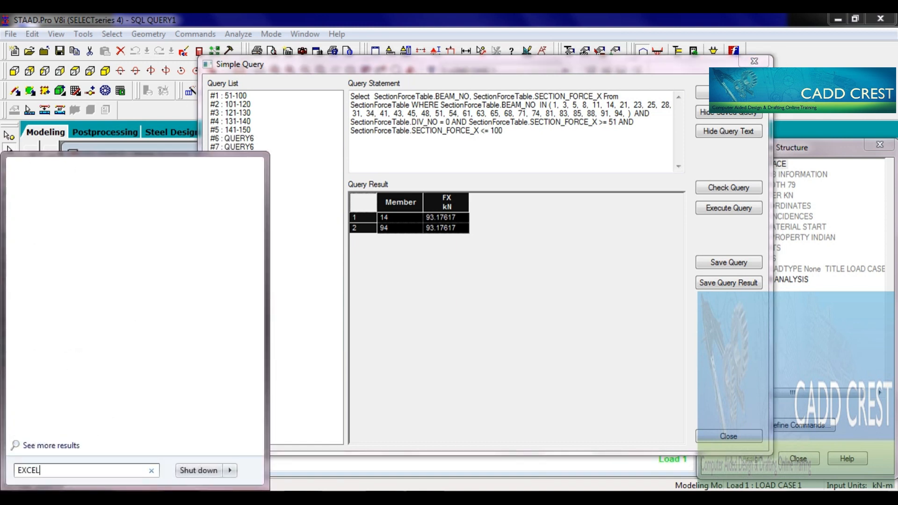
key("Return")
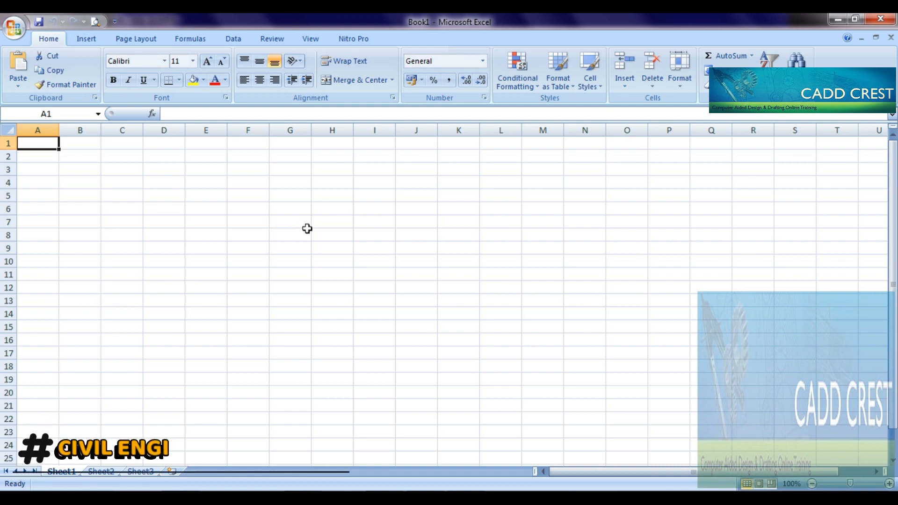
key("ctrl+v")
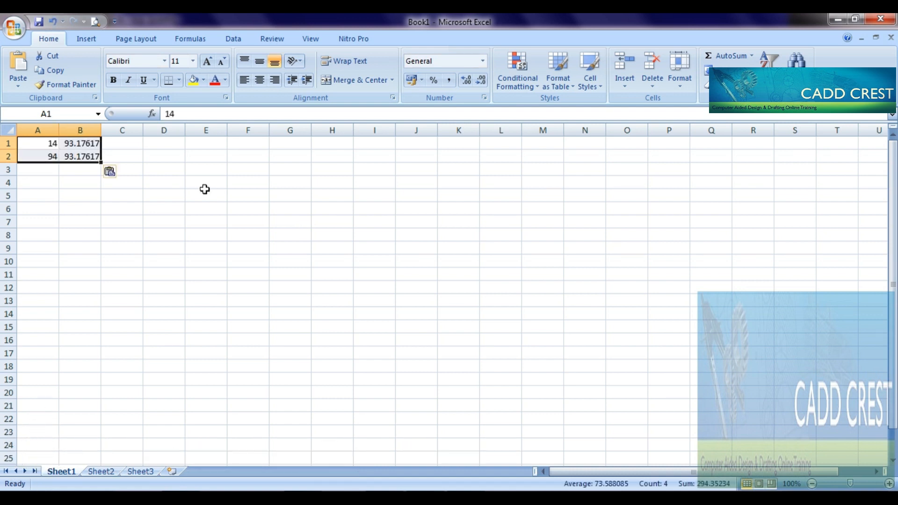
Open the recent SQL QUERY workbook and examine the column design table on the COLUMN LOAD 51-100 KN sheet.
left_click(14, 27)
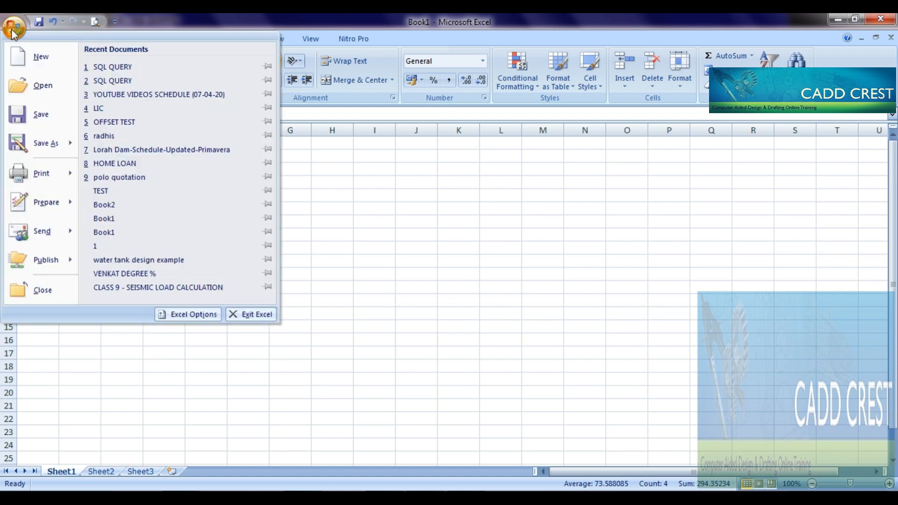
left_click(128, 70)
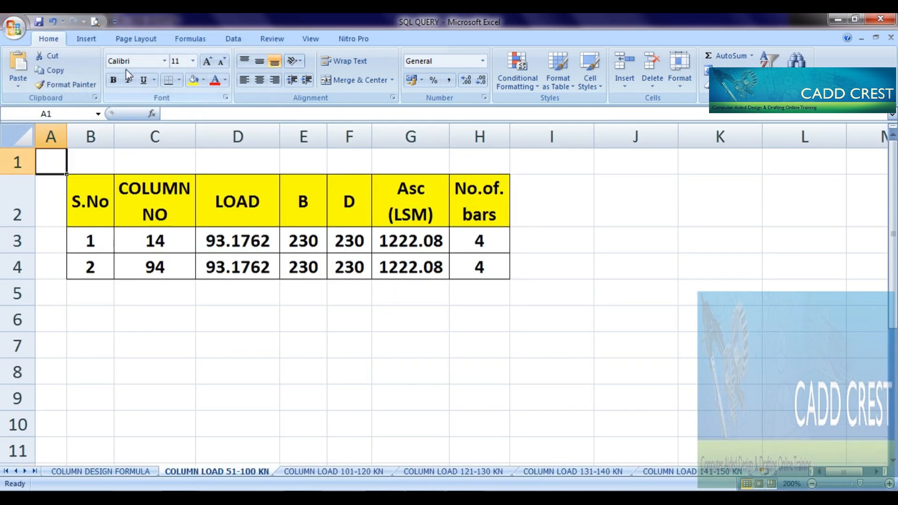
left_click(96, 189)
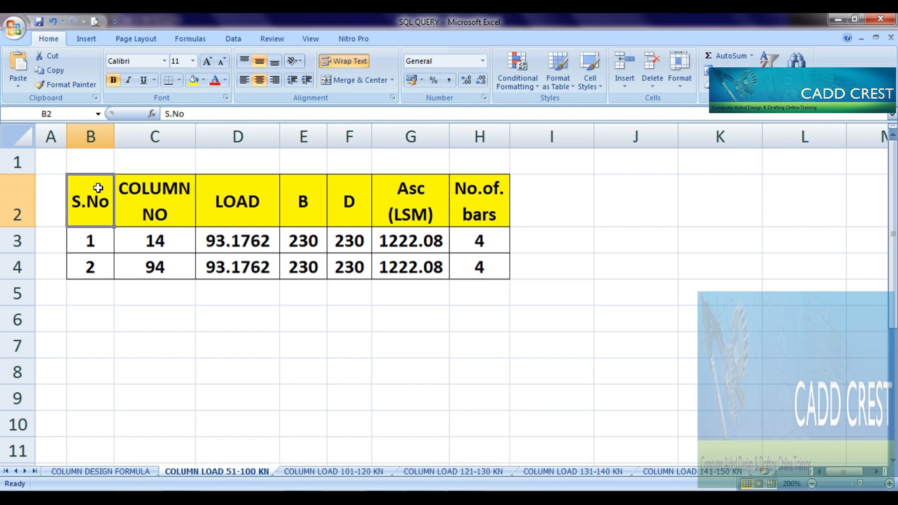
left_click(184, 211)
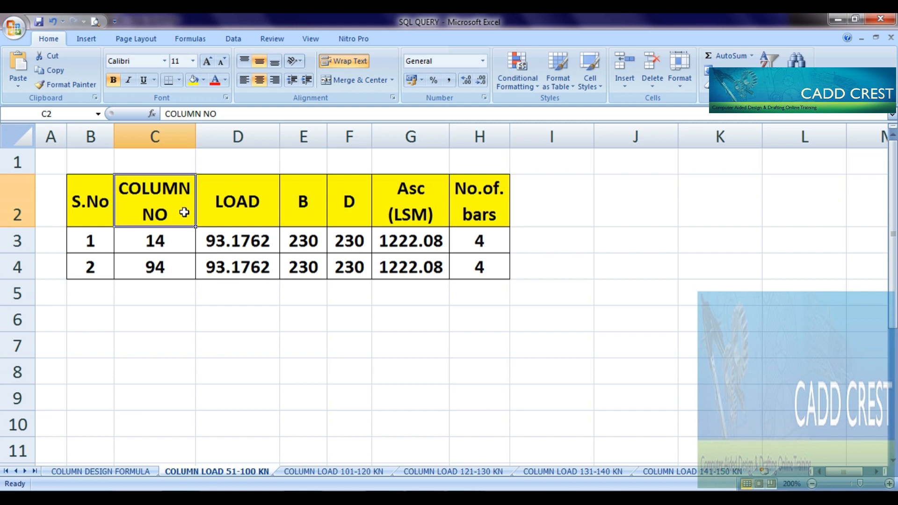
left_click_drag(427, 201, 492, 267)
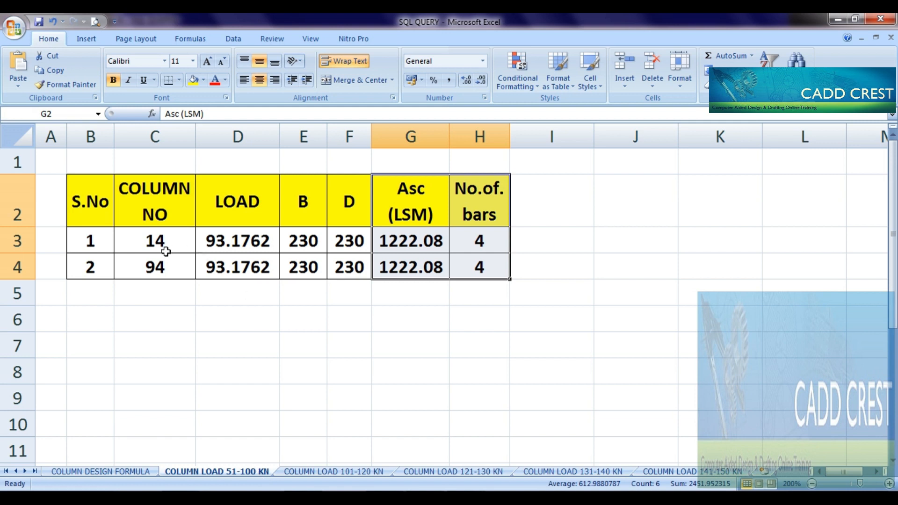
left_click_drag(153, 242, 226, 270)
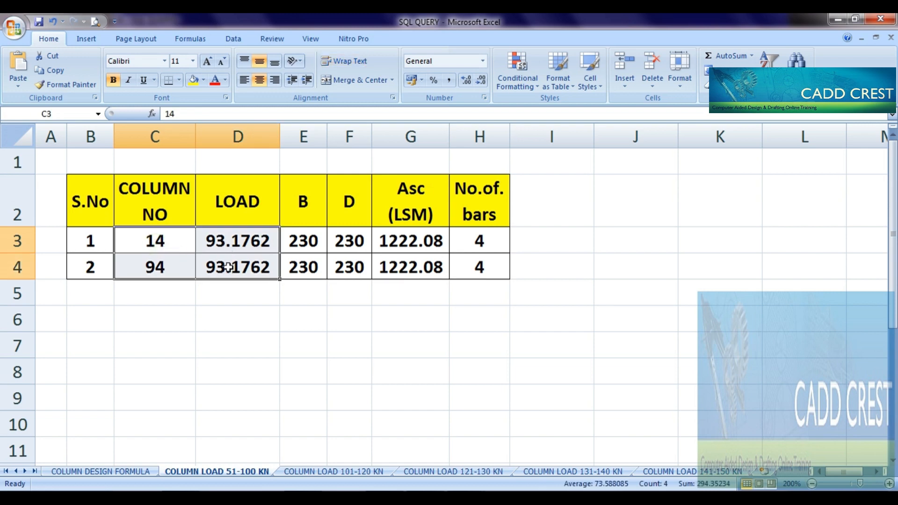
Back in STAAD.Pro, edit the query statement's Fx limits to >= 101 and <= 120 and execute the query.
key("alt+Tab")
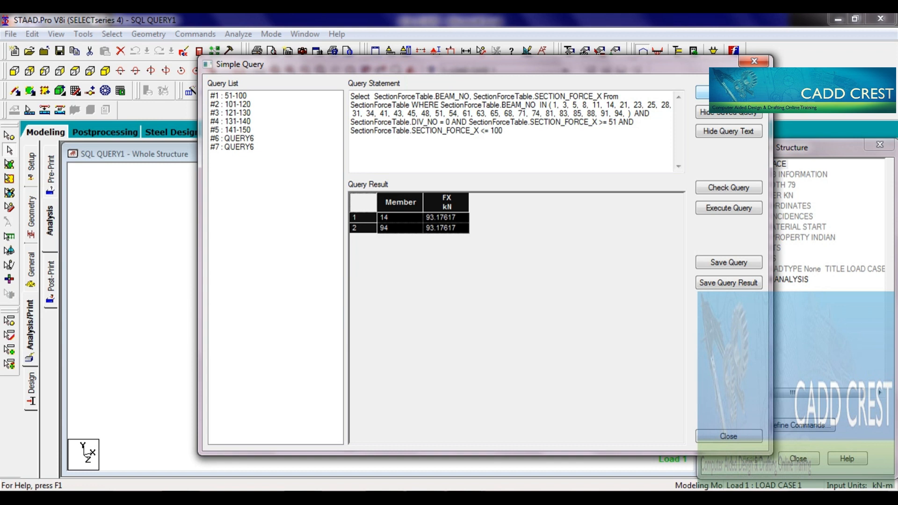
left_click(609, 123)
key("Delete")
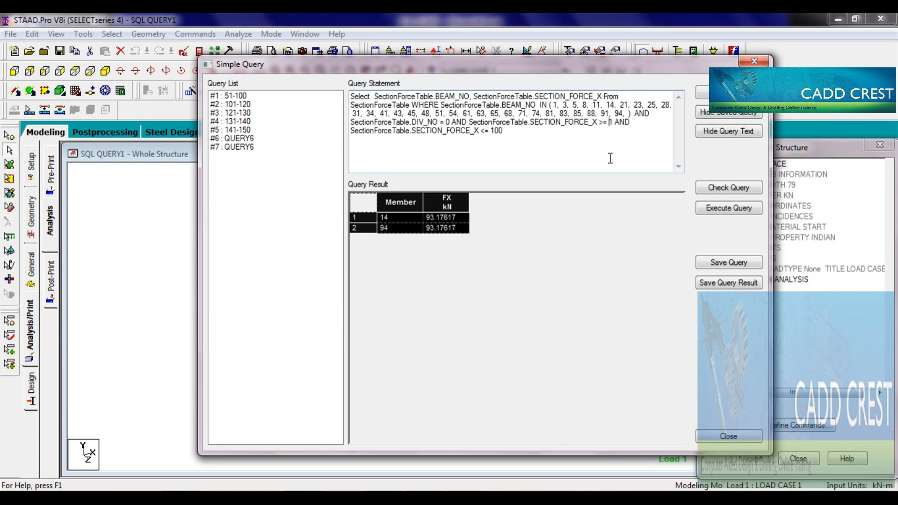
type("10")
left_click(611, 158)
key("Left")
key("BackSpace")
type("2")
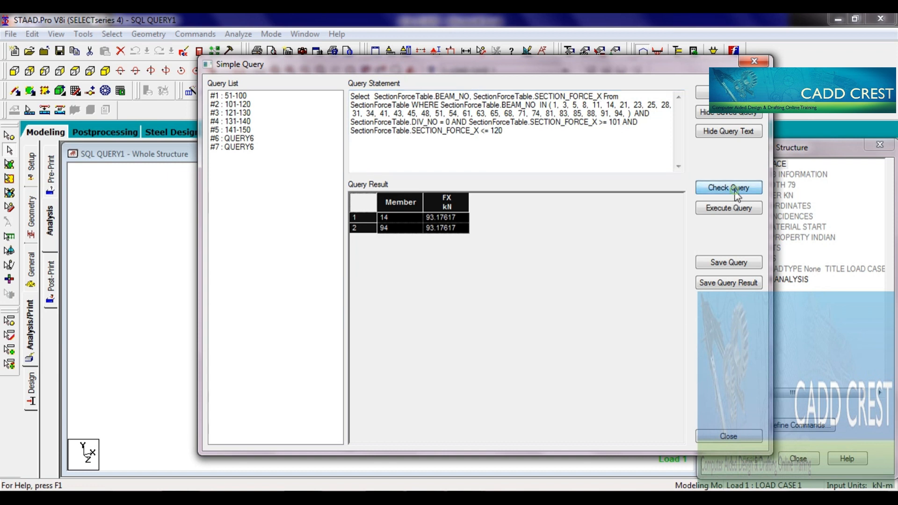
left_click(731, 211)
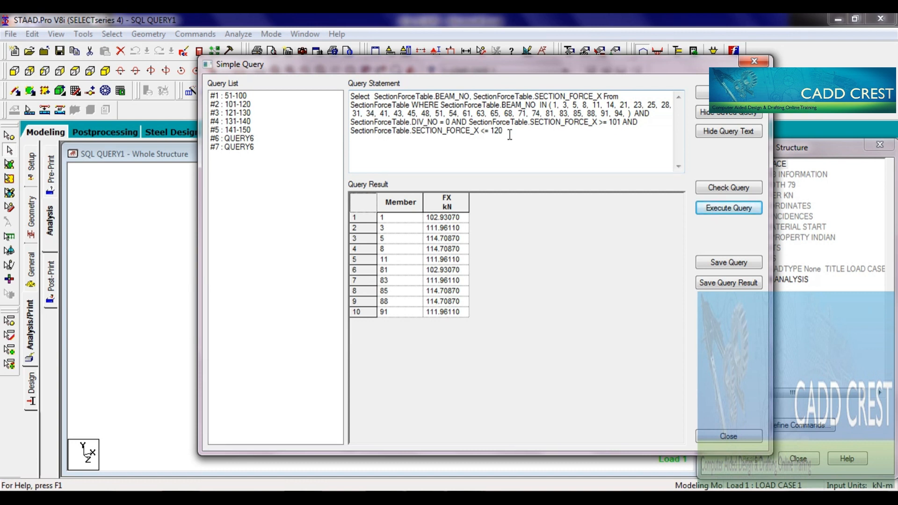
Copy the whole query result table and paste it at cell A1 of Sheet2 in the Book1 workbook.
left_click(363, 205)
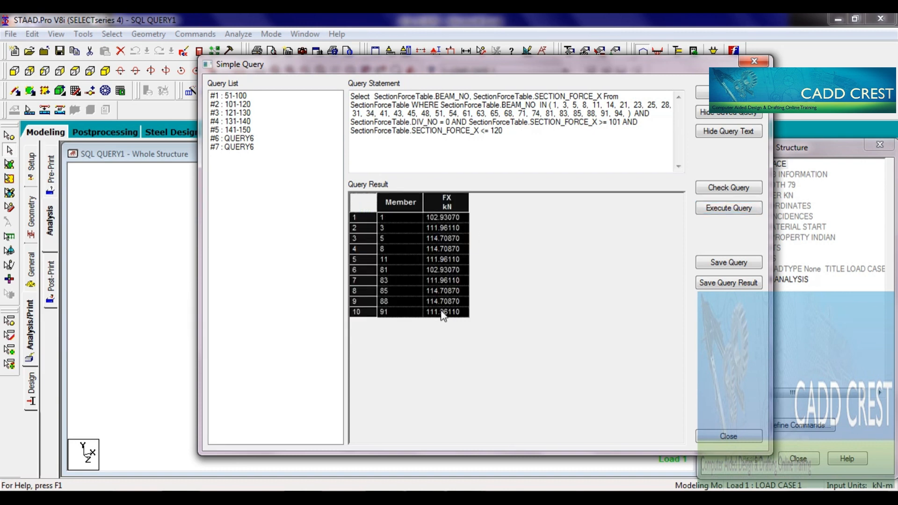
left_click(364, 206)
left_click(364, 207)
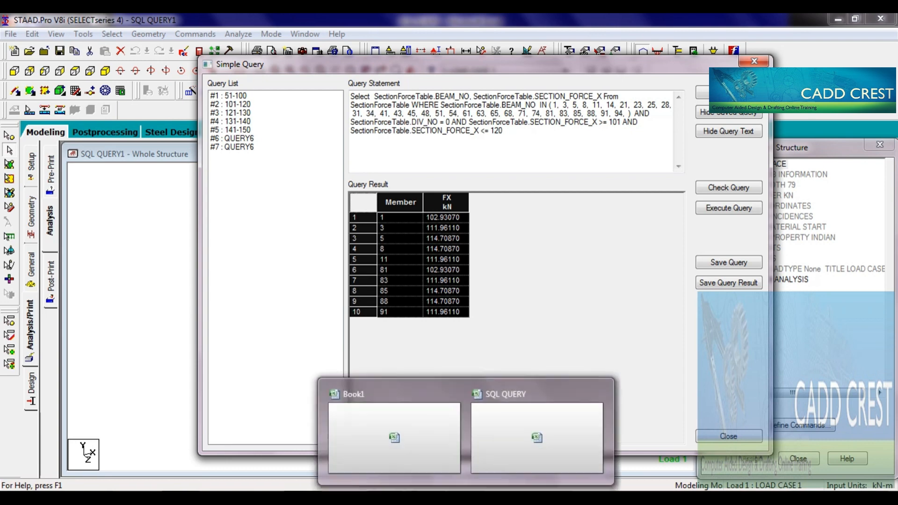
left_click(420, 431)
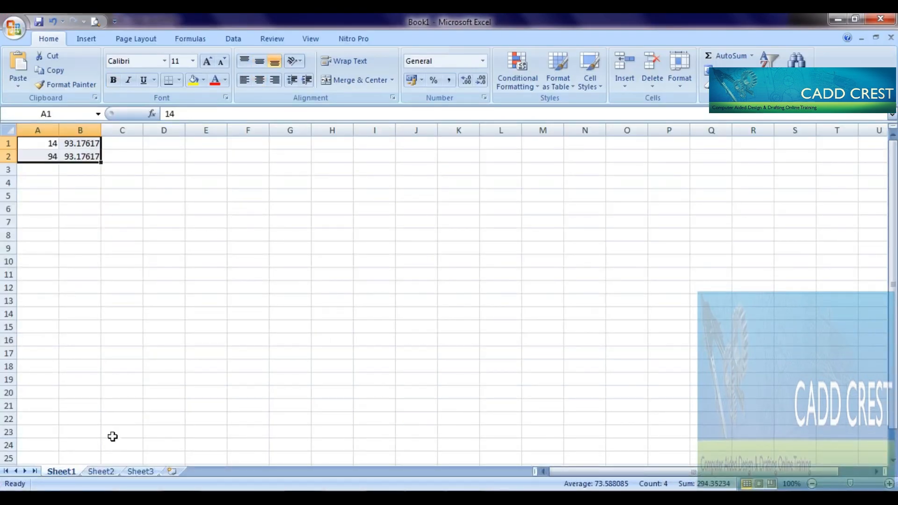
left_click(110, 471)
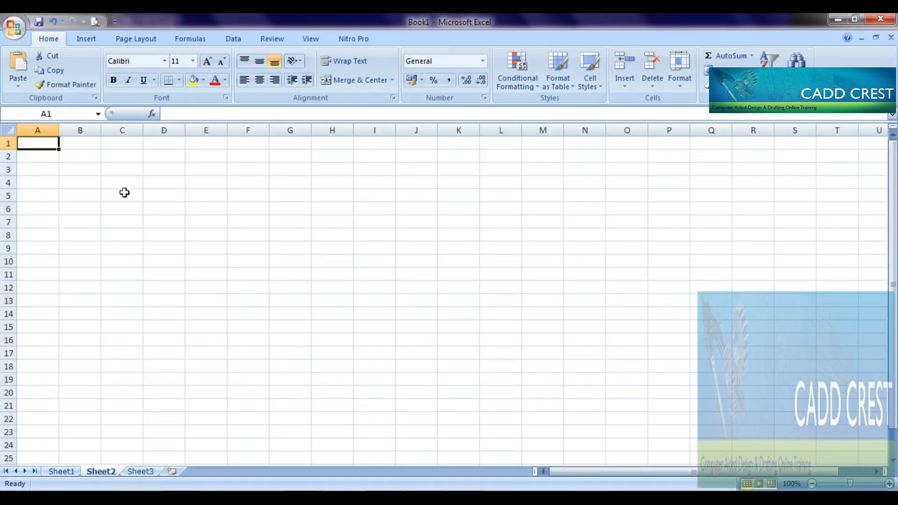
type("1\t102.9307 3\t111.9611 5\t114.7087 8\t114.7087 11\t111.9611 81\t102.9307 83\t111.9611 85\t114.7087 88\t114.7087 91\t111.9611")
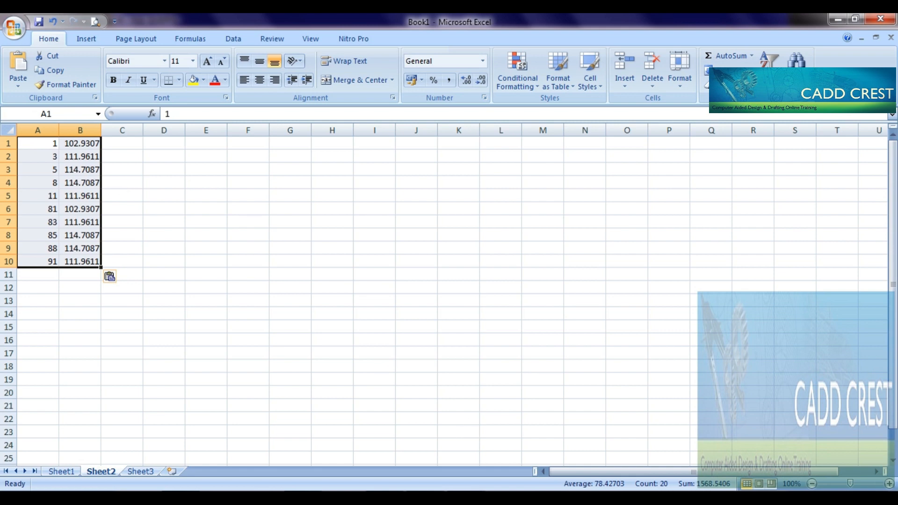
In the SQL QUERY workbook, examine the steel area, bar count and rounding columns on the COLUMN LOAD 101-120 KN sheet.
left_click(512, 420)
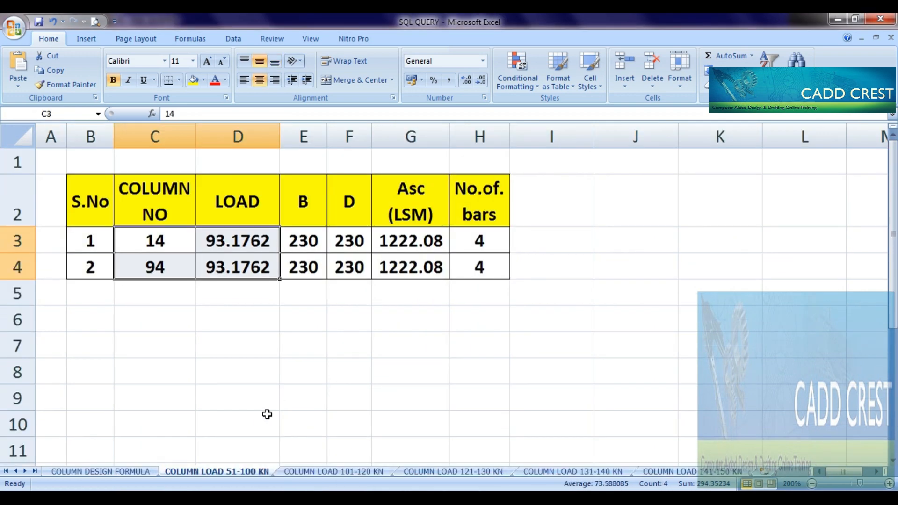
left_click(348, 472)
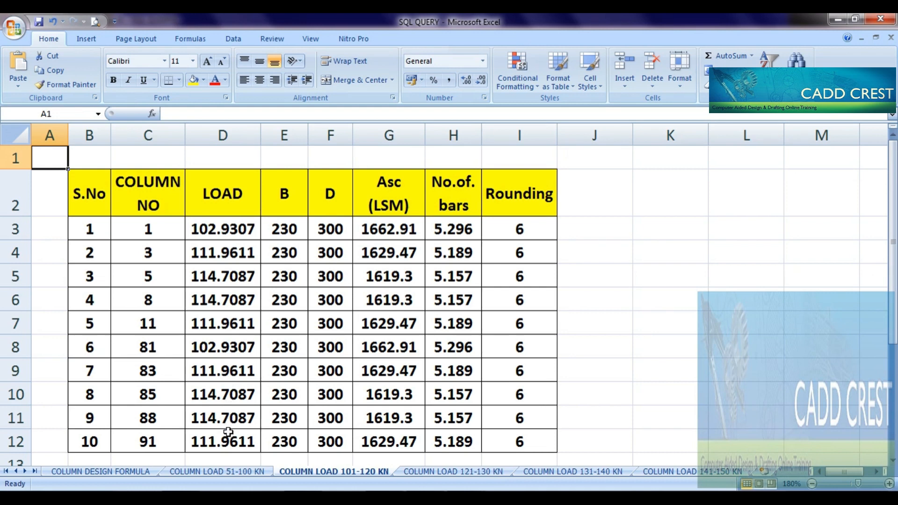
left_click(398, 232)
left_click(458, 229)
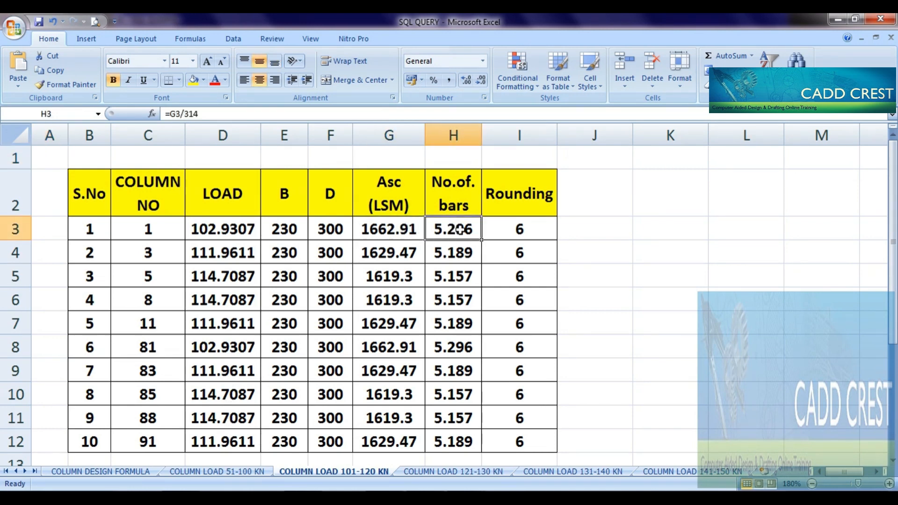
left_click(523, 228)
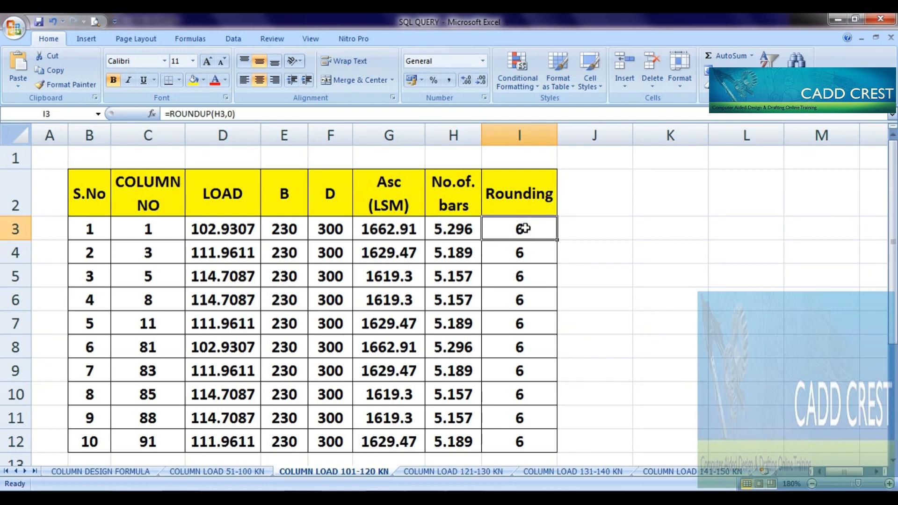
left_click_drag(396, 191, 510, 438)
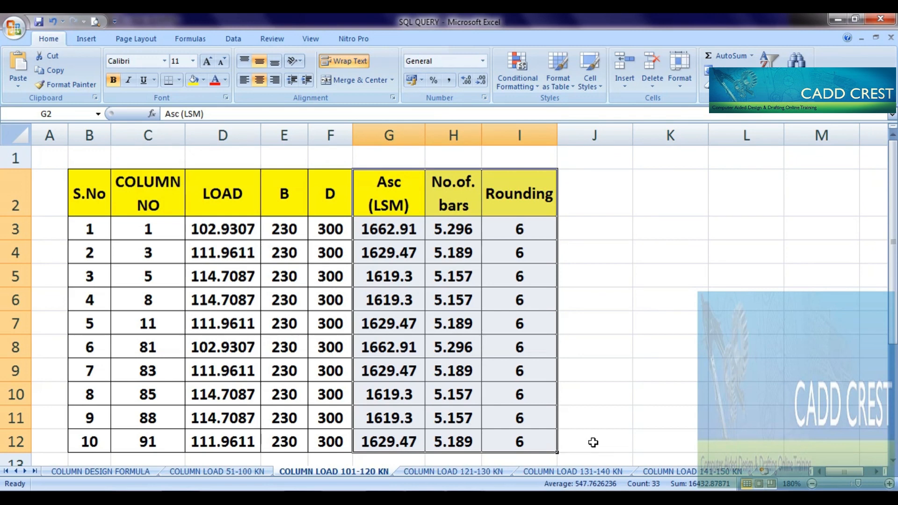
Examine the column design tables on the COLUMN LOAD 121-130 KN, 131-140 KN and 141-150 KN sheets.
left_click(481, 473)
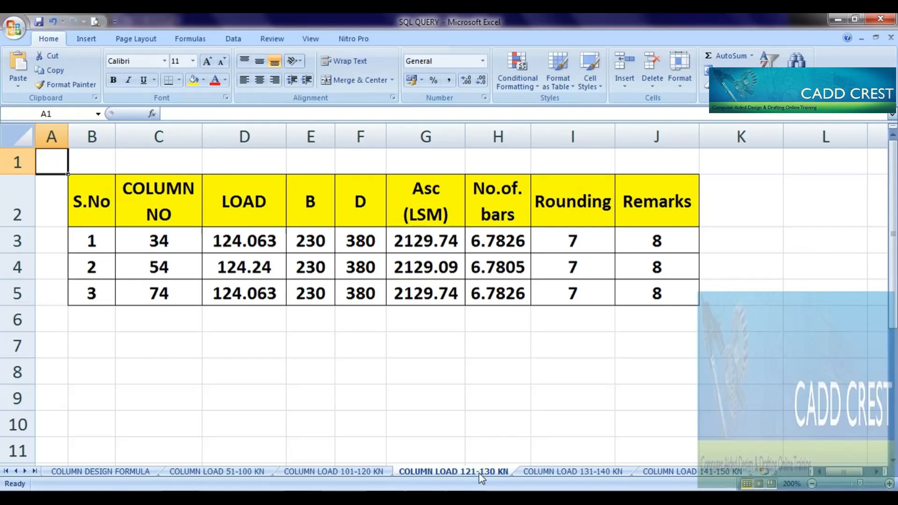
left_click(598, 472)
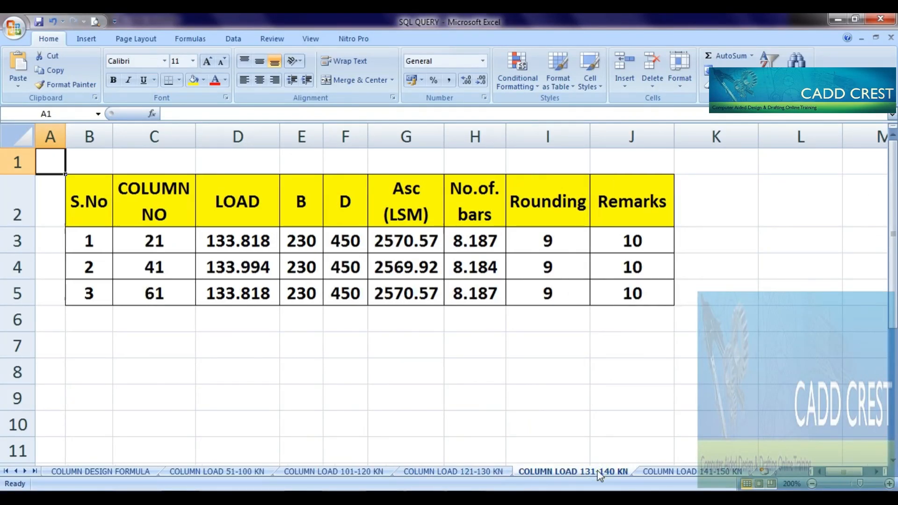
left_click(692, 471)
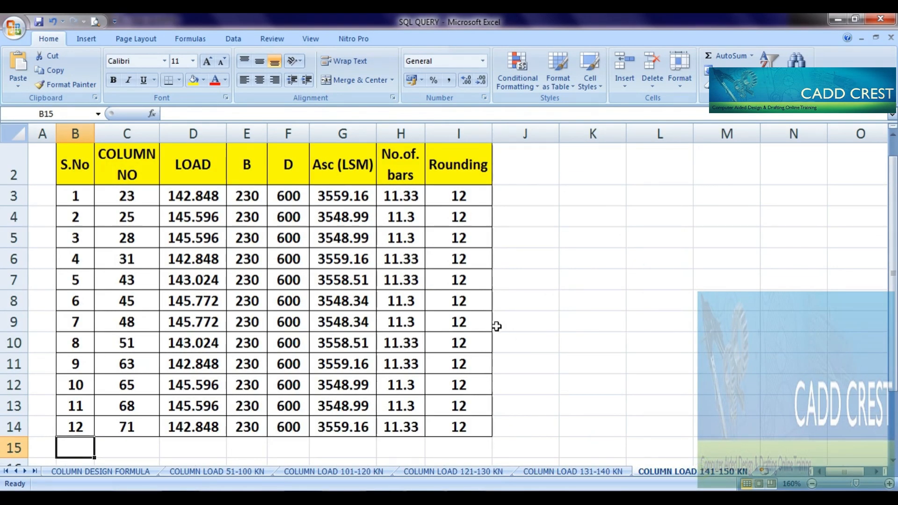
Back in STAAD.Pro, edit the query statement's Fx limits to >= 121 and <= 130 and execute the query.
key("alt+Tab")
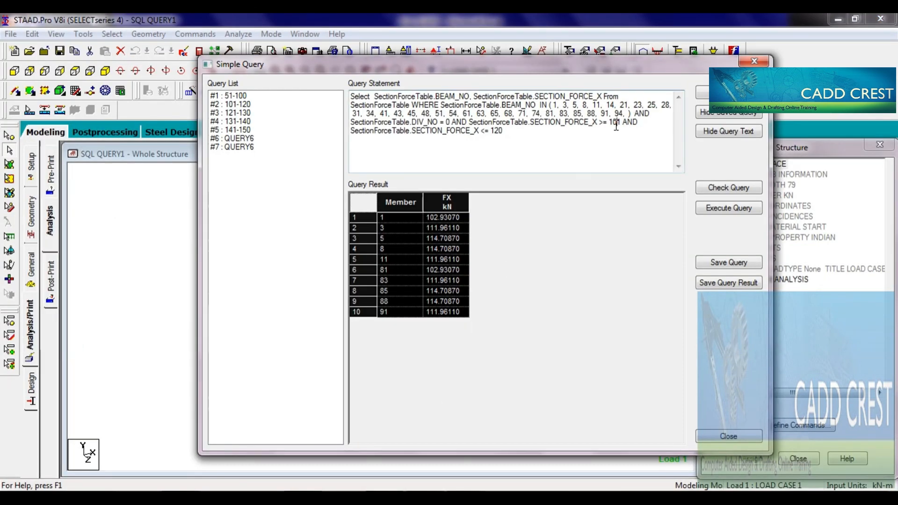
type("2")
type("3")
left_click(738, 209)
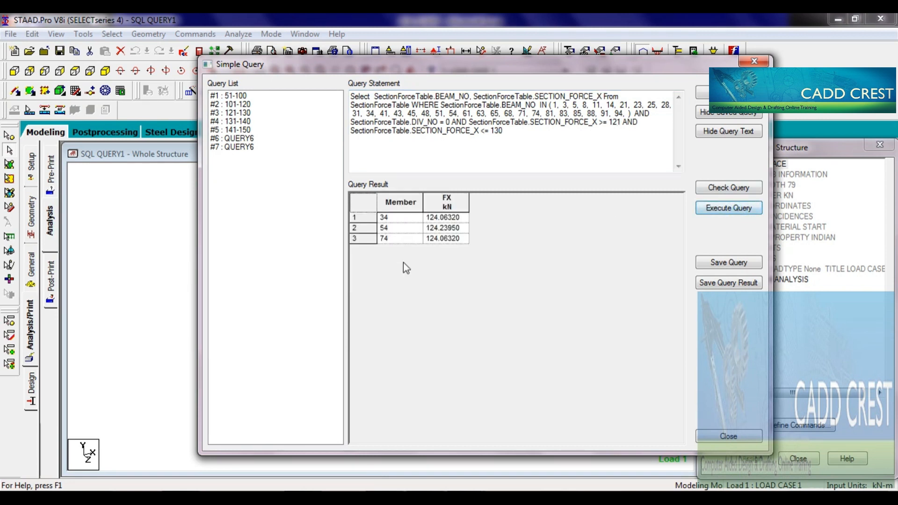
Change the Fx limits in the query statement to >= 131 and <= 140 and execute the query.
left_click(618, 123)
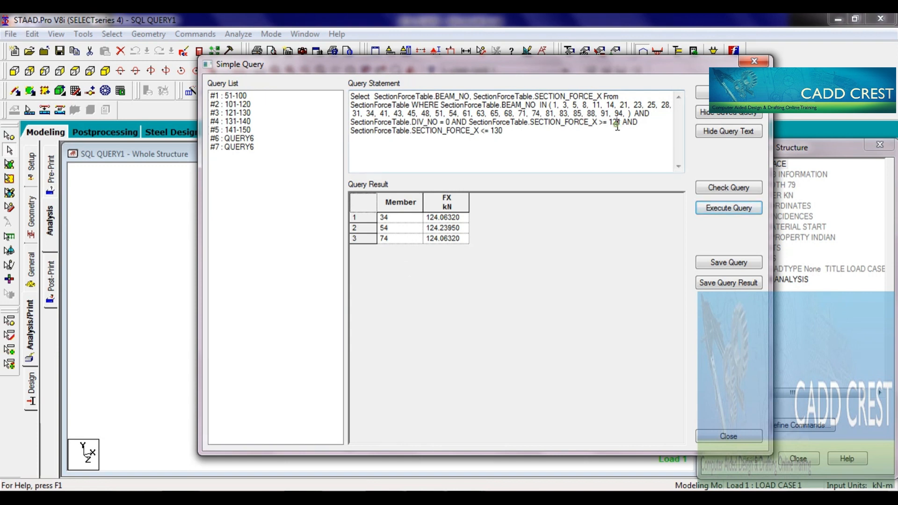
key("BackSpace")
type("3")
key("Down")
key("Left")
key("BackSpace")
type("4")
left_click(717, 211)
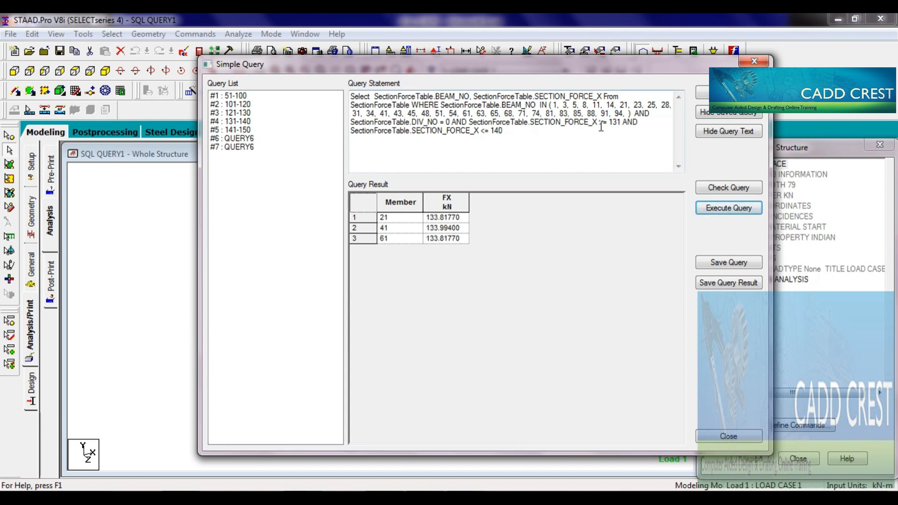
Change the Fx limits in the query statement to >= 141 and <= 150 and execute the query.
left_click(617, 123)
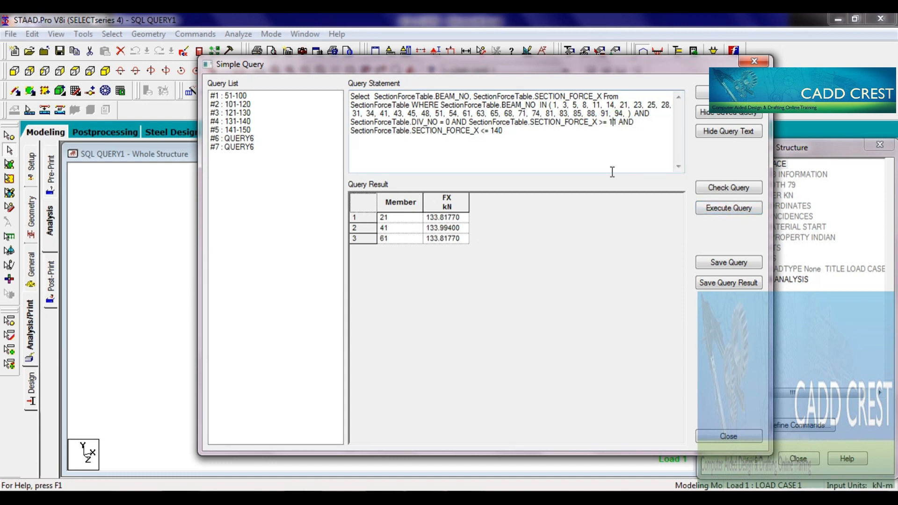
key("BackSpace")
type("4")
key("BackSpace")
type("5")
left_click(728, 209)
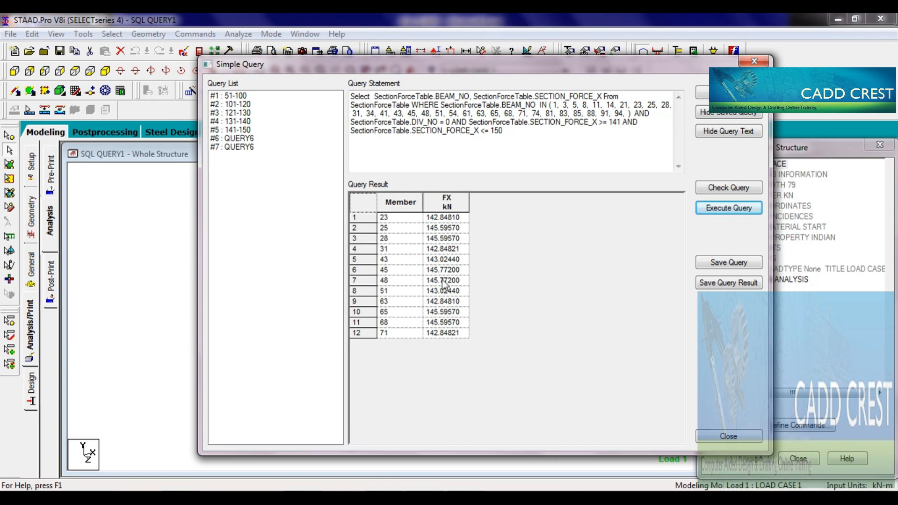
Save the query result as a report titled Advanced Query and close the Simple Query dialog.
left_click(725, 286)
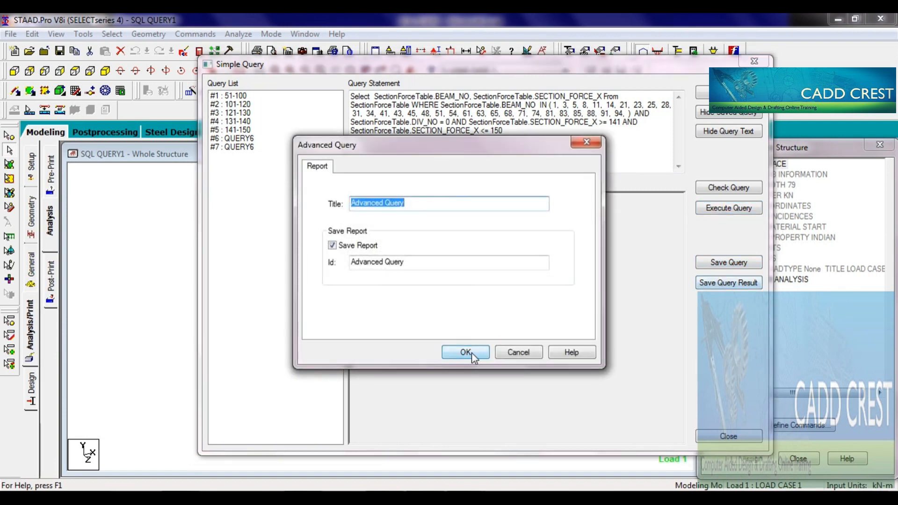
left_click(465, 352)
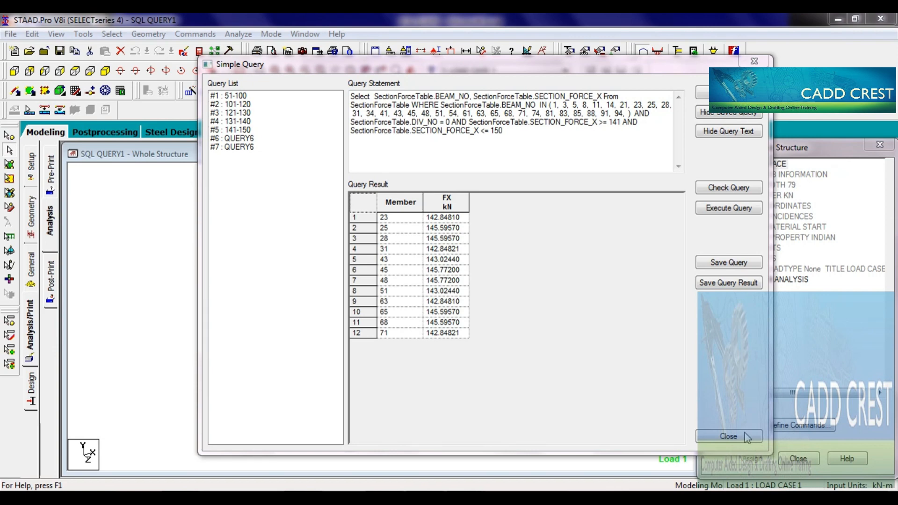
left_click(734, 437)
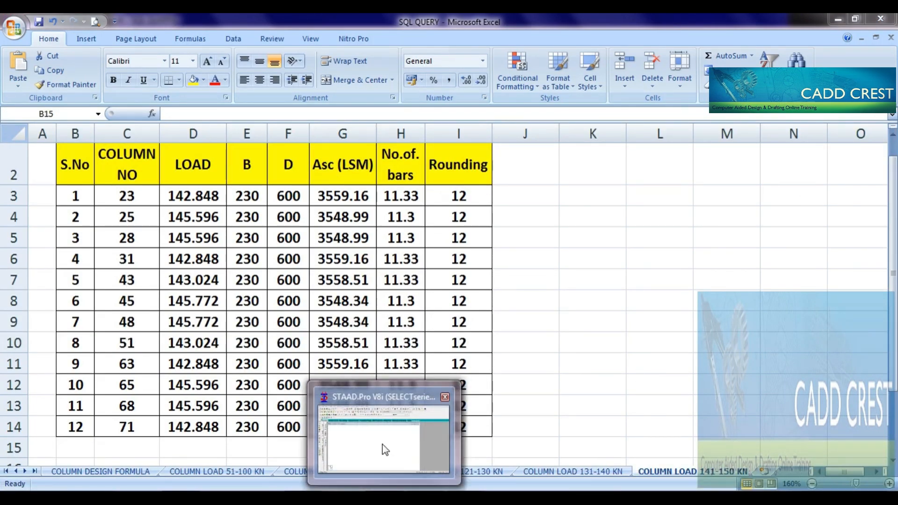
left_click(382, 442)
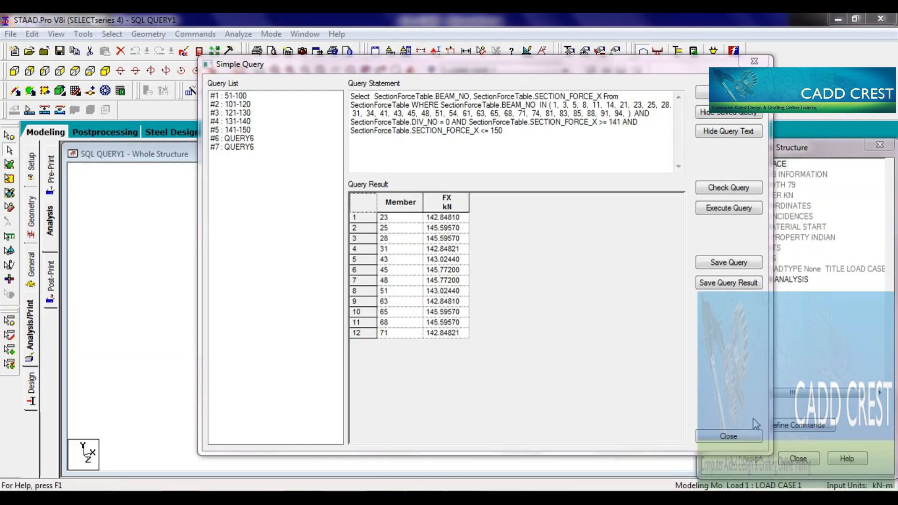
left_click(733, 441)
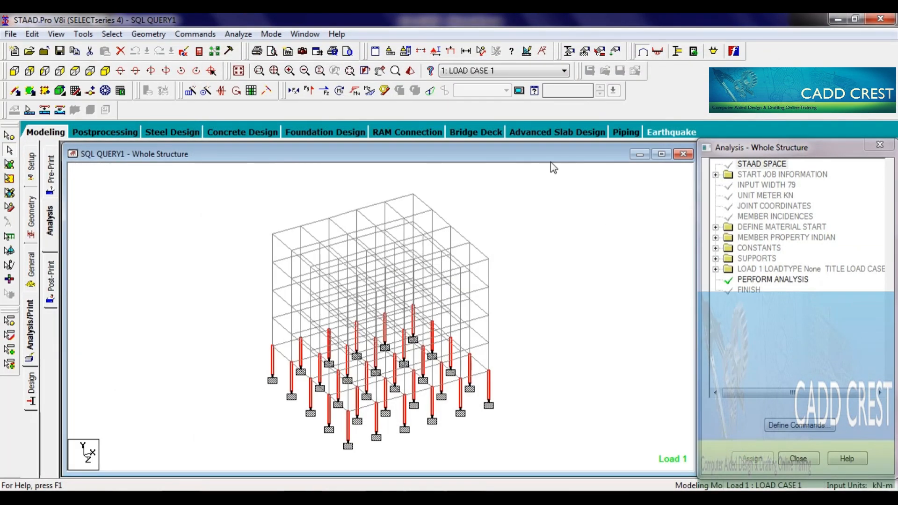
Clear the column selection, show the Advanced Query Reports category in the report setup, and accept the setup with Advanced Query 1 to 7 selected.
left_click(328, 188)
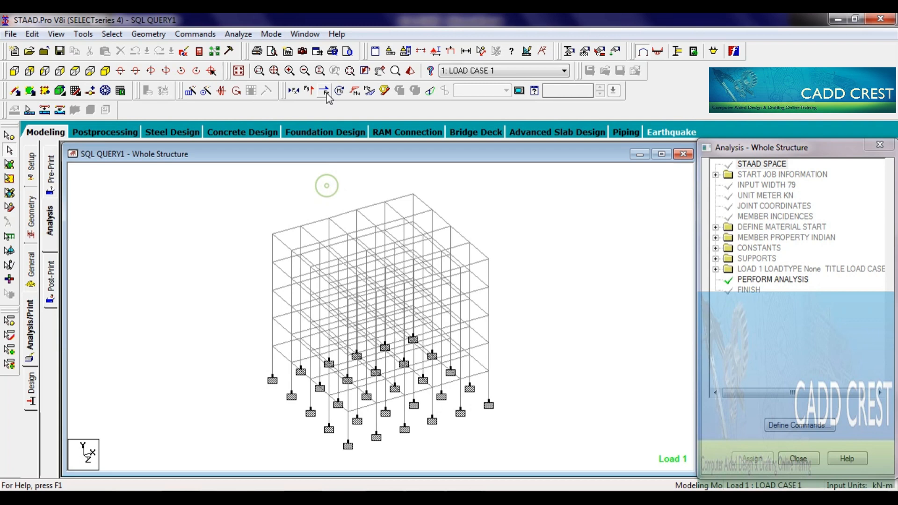
left_click(292, 54)
left_click(392, 206)
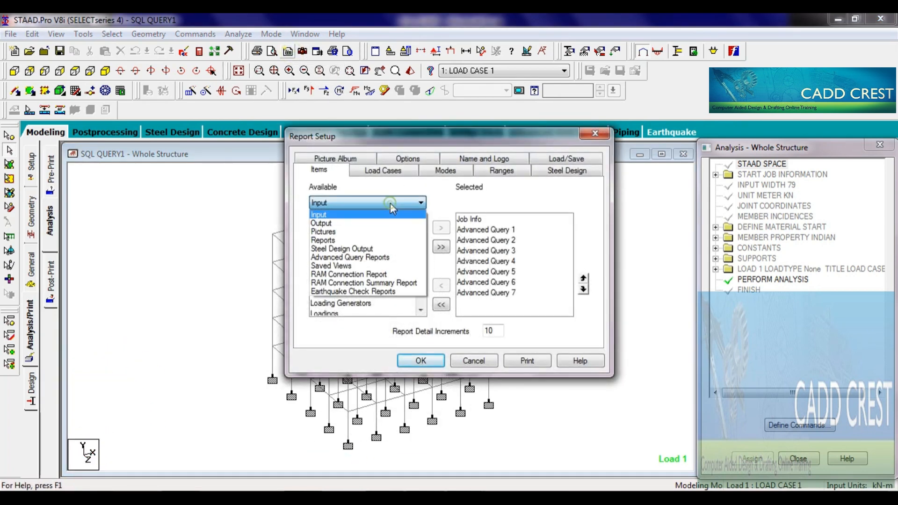
left_click(340, 258)
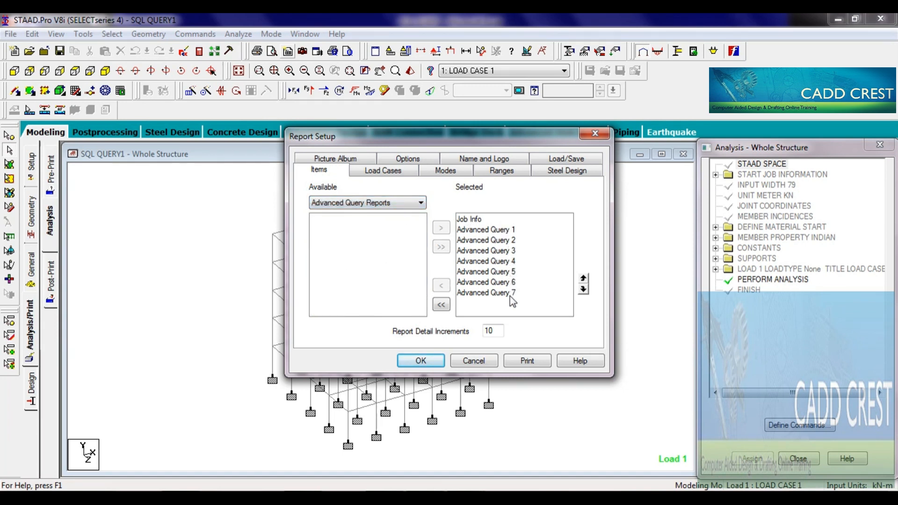
left_click(423, 361)
Preview the report, examine the Advanced Query member and FX tables across its three pages, and close the preview.
left_click(273, 51)
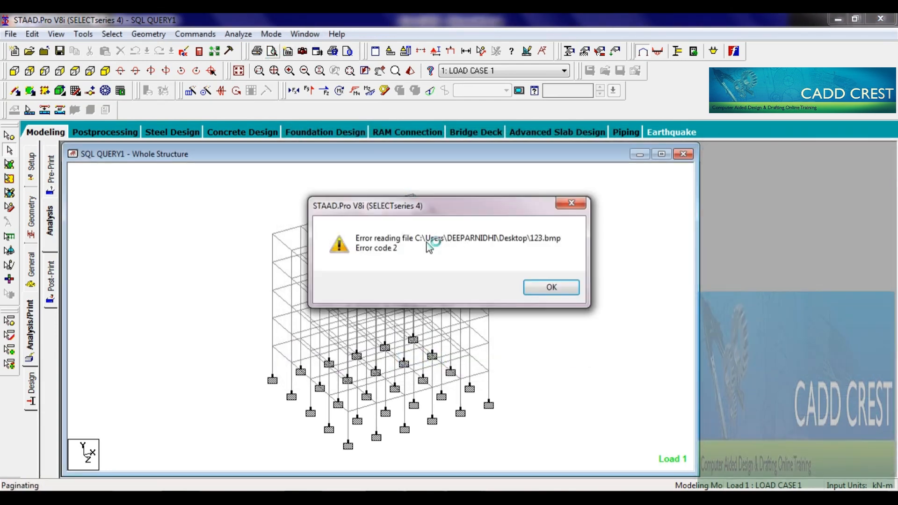
left_click(552, 287)
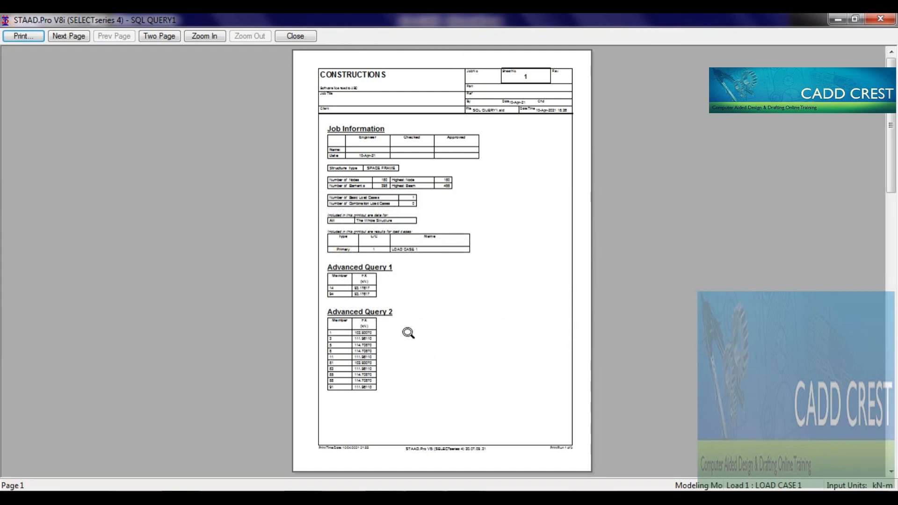
left_click(406, 332)
left_click(339, 293)
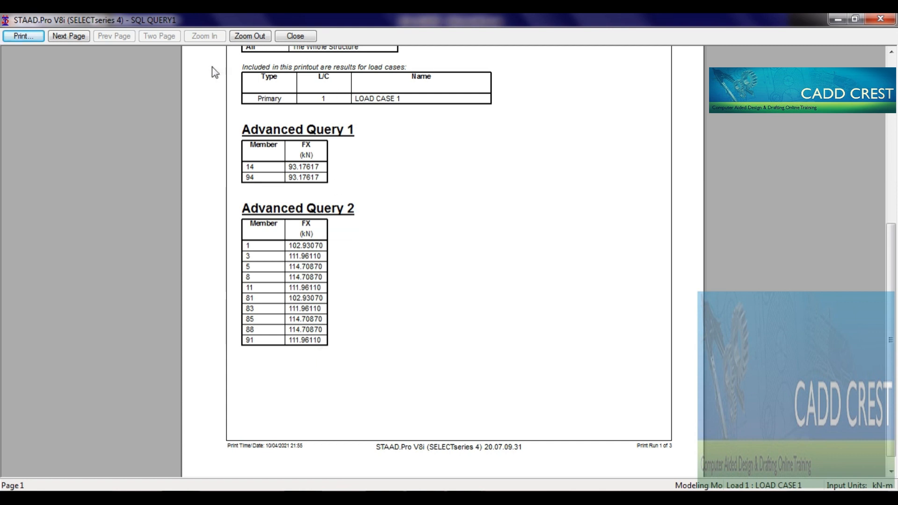
left_click(73, 39)
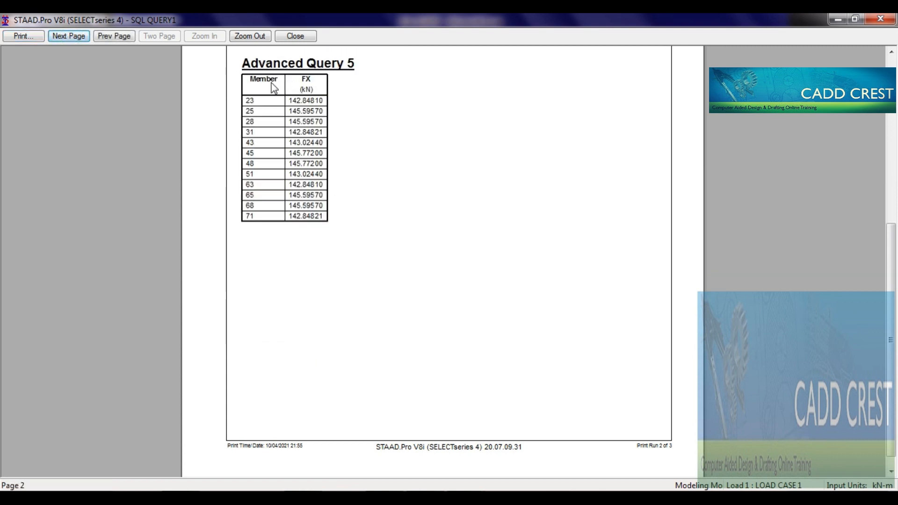
left_click(74, 40)
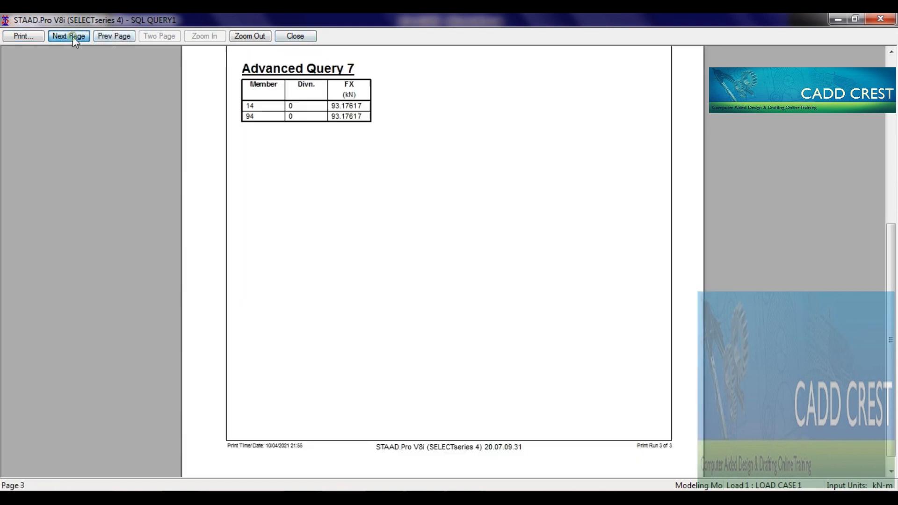
left_click(309, 36)
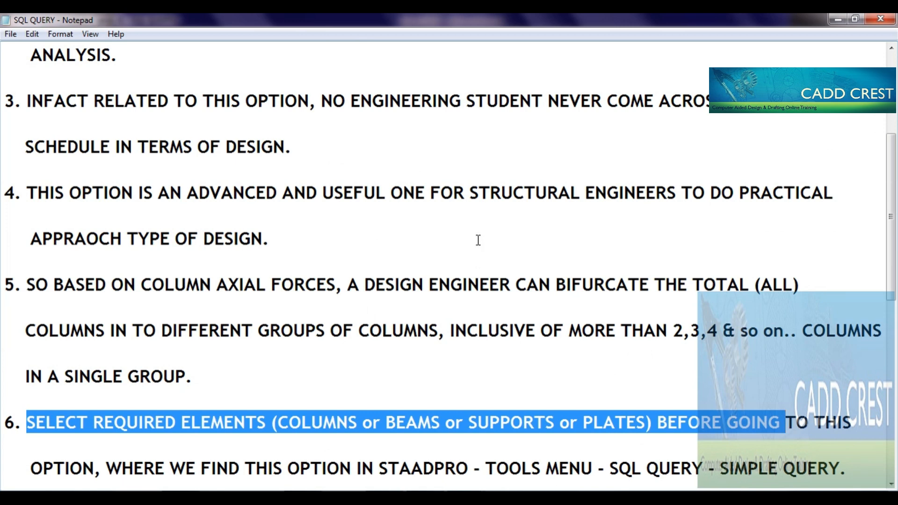
Reselect the ground-storey columns and start a new simple query with Member No. and Fx from the Beam Force Detail member table.
left_click(303, 422)
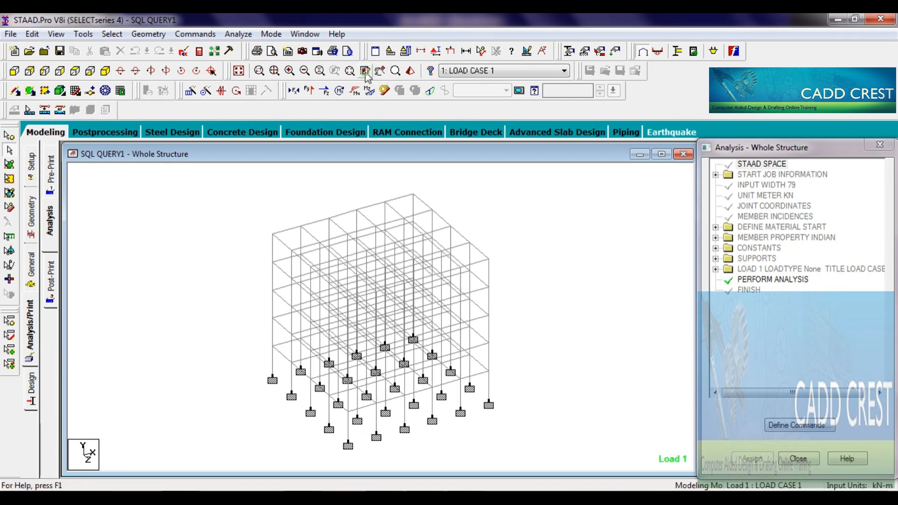
left_click(84, 34)
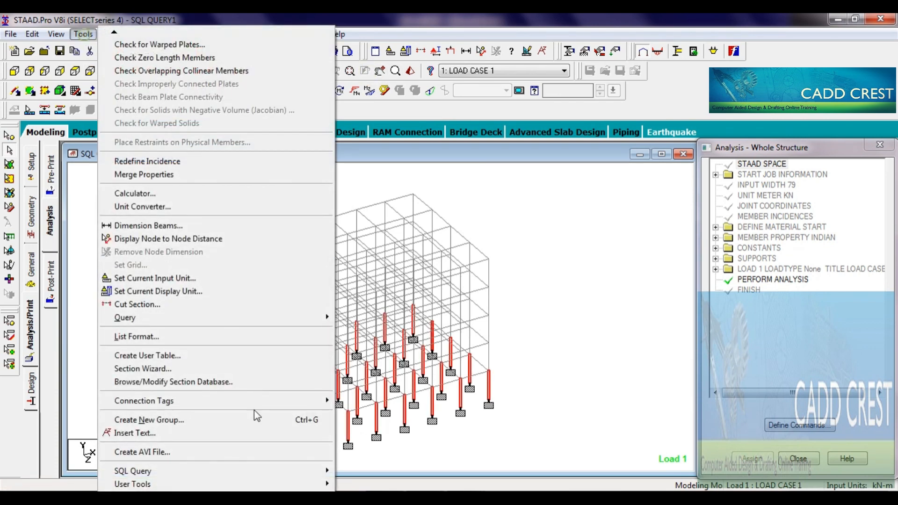
mouse_move(307, 469)
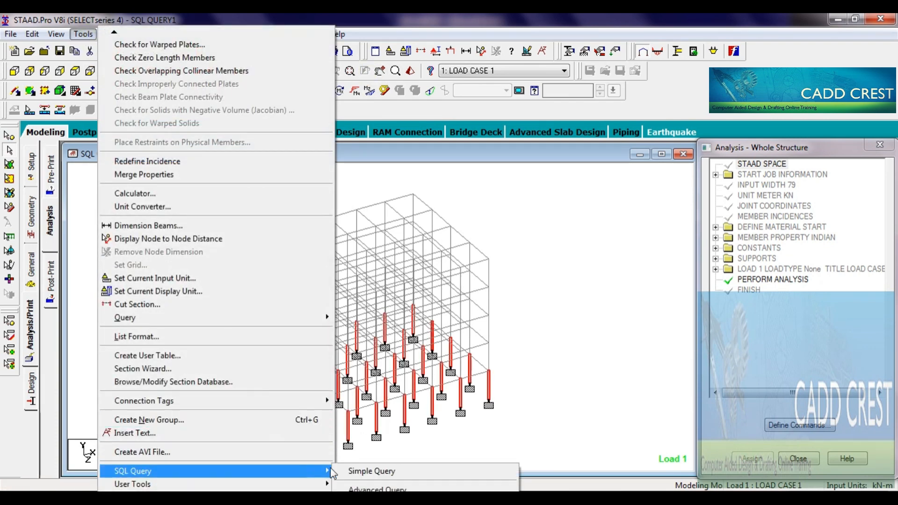
left_click(358, 474)
left_click(688, 91)
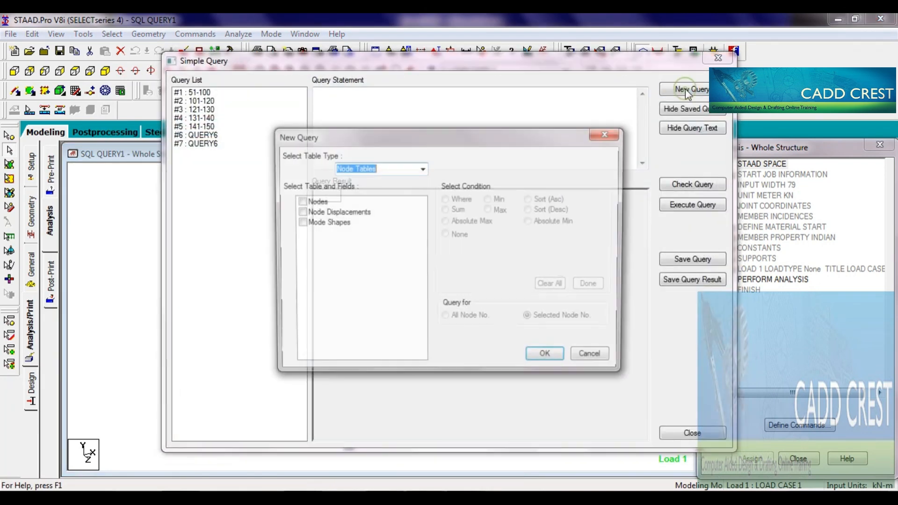
left_click(422, 169)
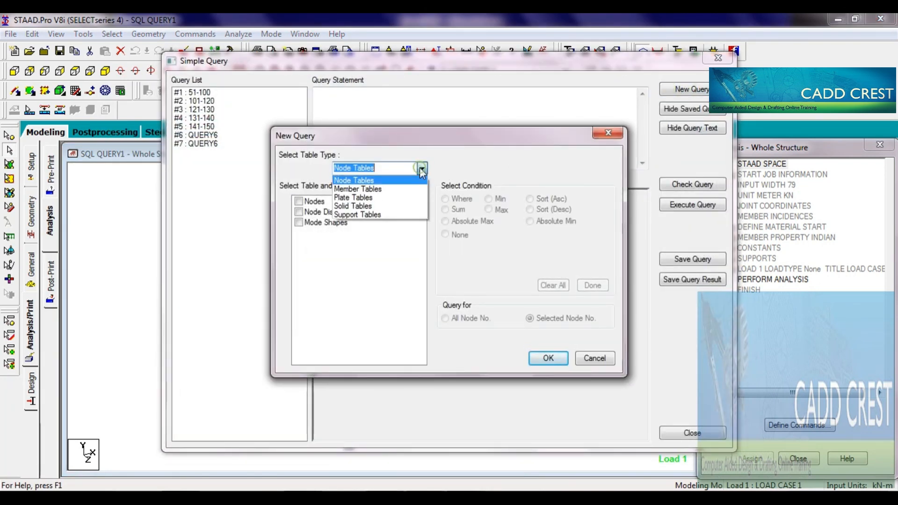
left_click(361, 189)
left_click(298, 223)
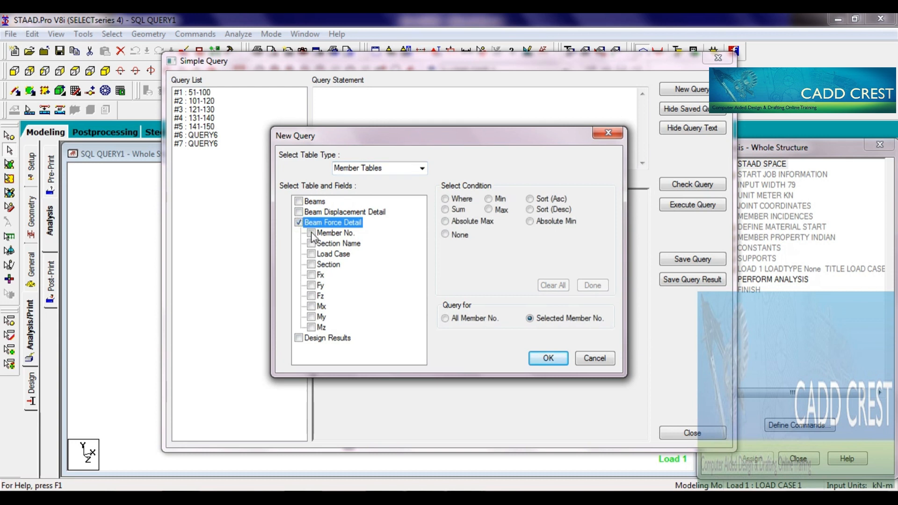
left_click(312, 234)
left_click(311, 275)
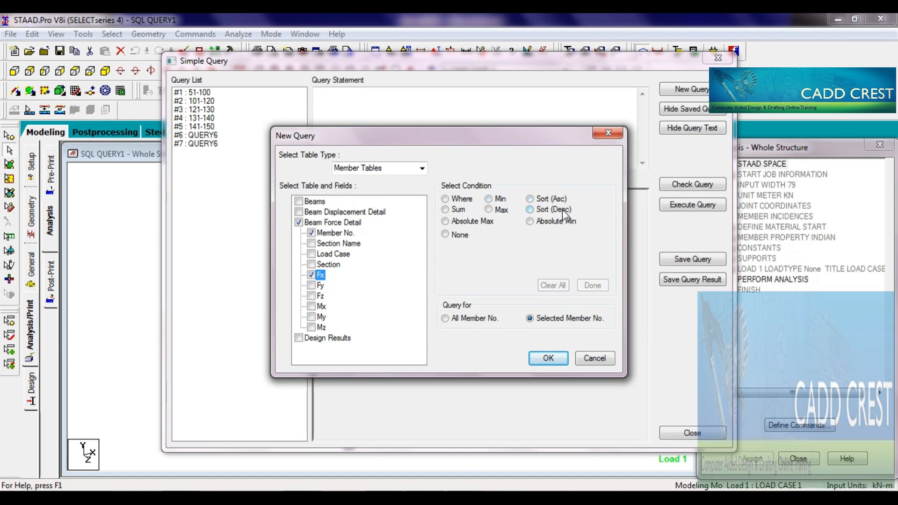
Sort the query in ascending order by Fx for the selected members and accept the query definition.
left_click(542, 200)
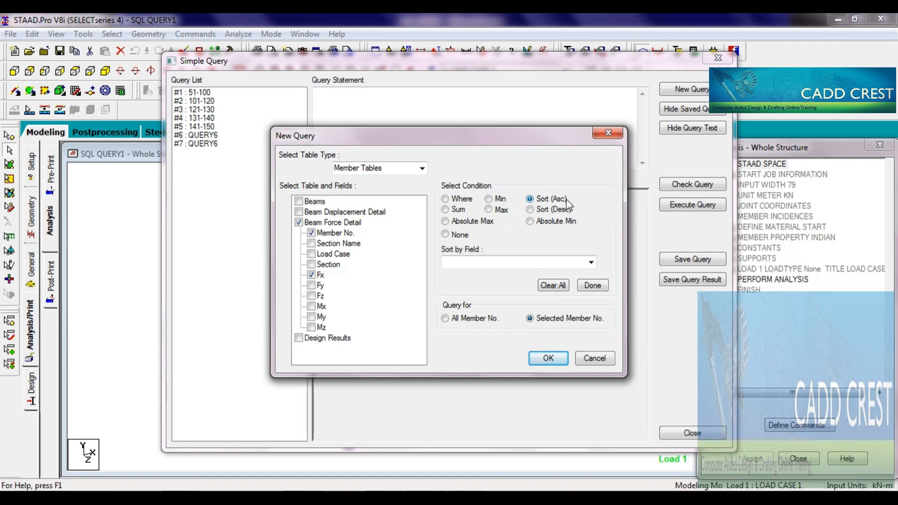
left_click(591, 262)
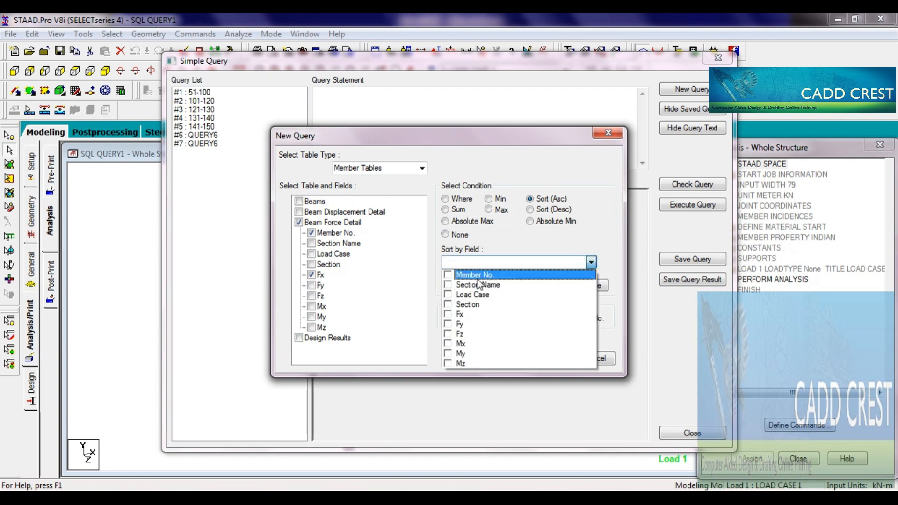
left_click(460, 315)
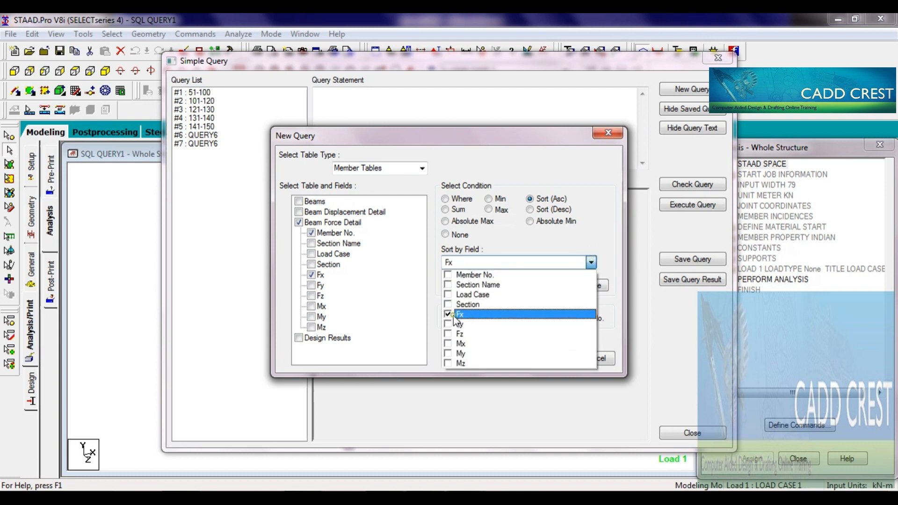
left_click(609, 241)
left_click(592, 285)
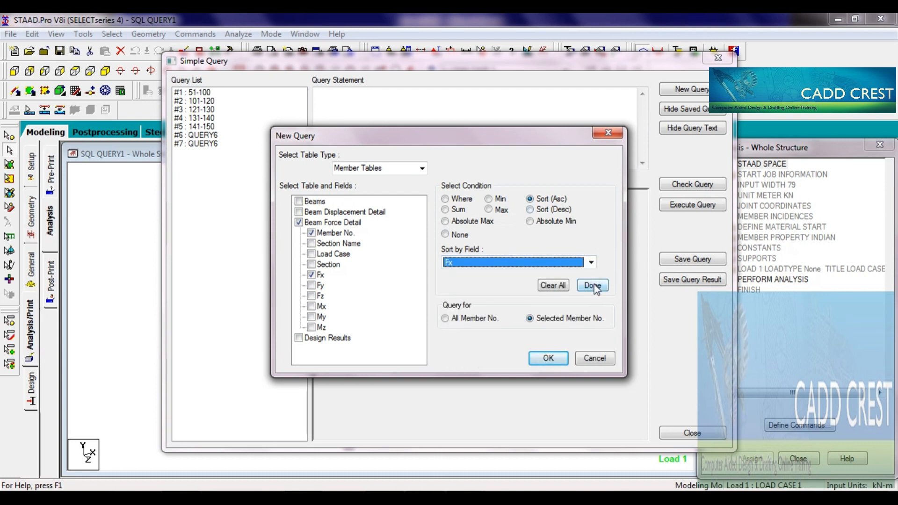
left_click(555, 359)
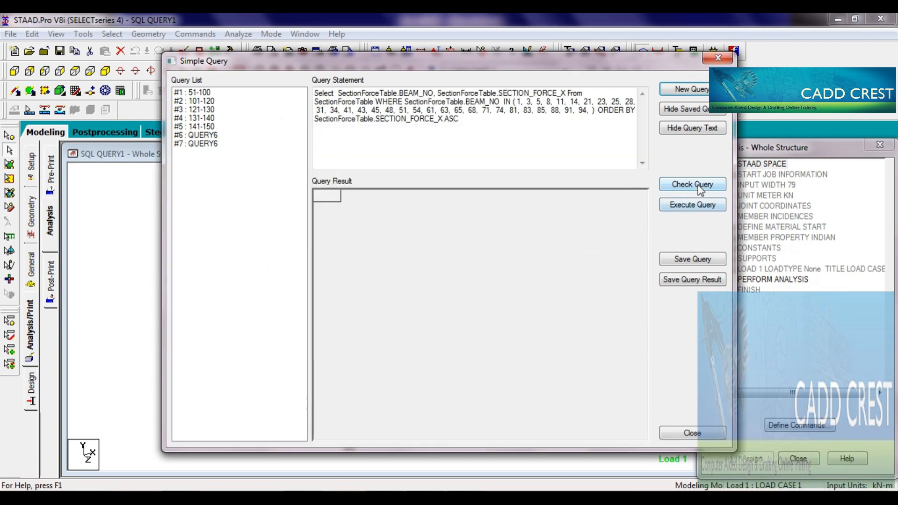
Check and execute the sorted query, examine its results from first to last row, and close the Simple Query dialog.
left_click(696, 185)
left_click(699, 204)
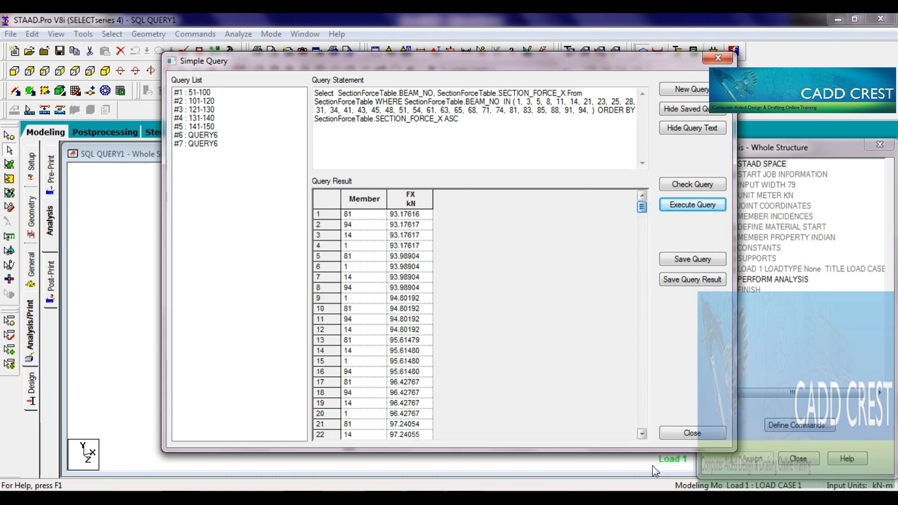
left_click_drag(642, 208, 643, 423)
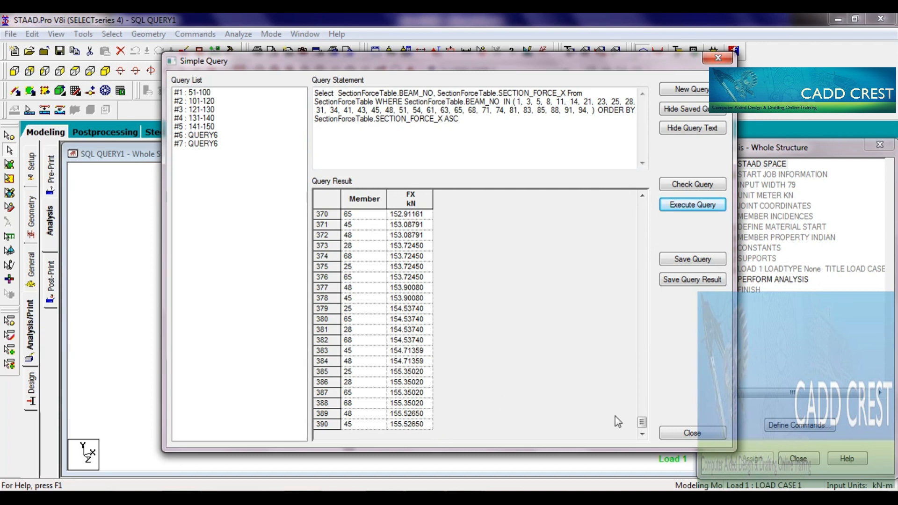
left_click_drag(646, 426, 644, 221)
left_click_drag(644, 215, 643, 423)
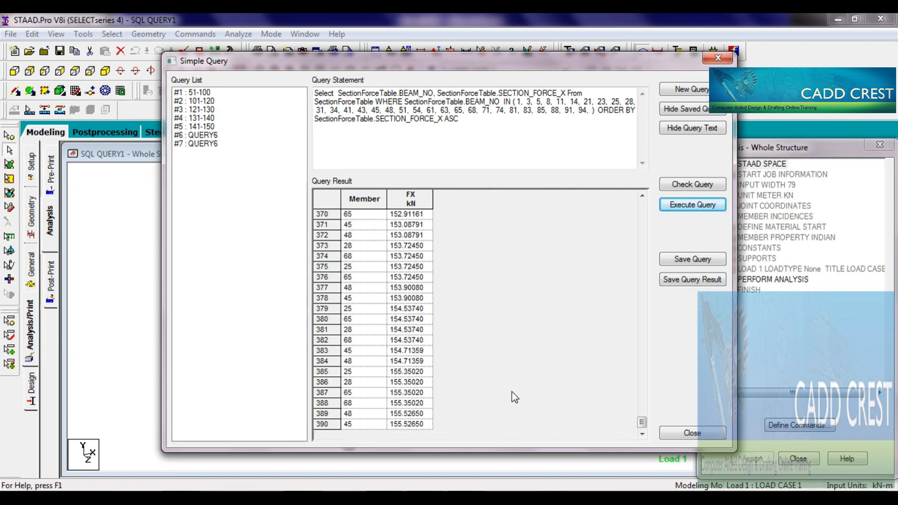
left_click(718, 57)
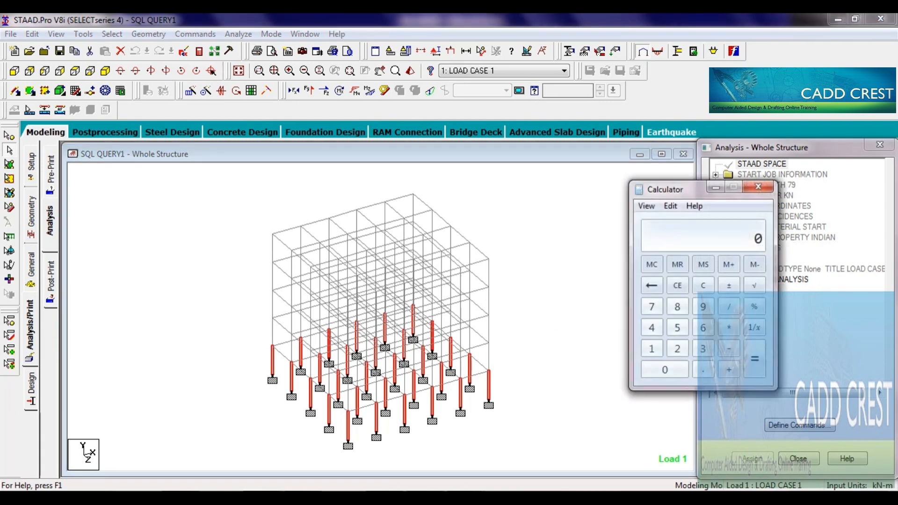
Switch to the calculator and divide 390 by 30.
type("30")
type("13")
key("Return")
key("Escape")
type("0")
key("Escape")
type("390/30")
key("Return")
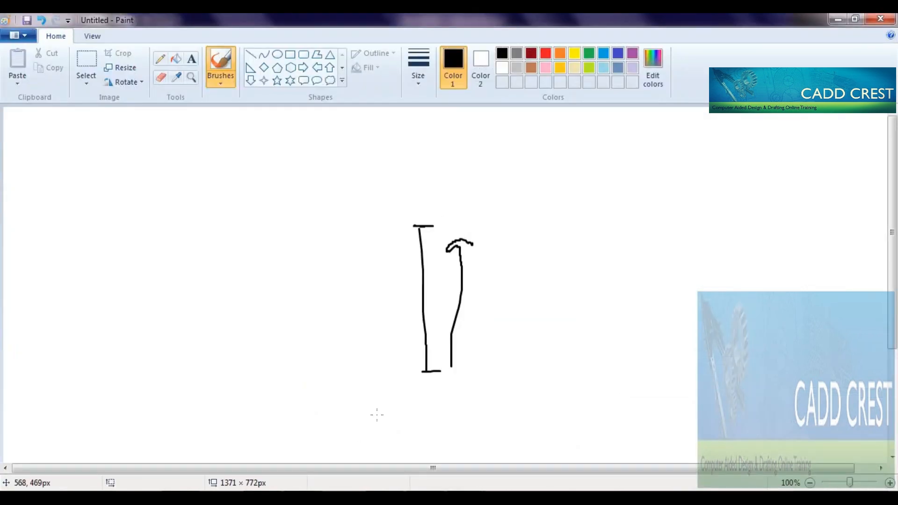
Switch to Paint, brush a 0 below the column sketch and a two-digit number above it, and minimise the drawing window.
left_click_drag(429, 388, 441, 396)
mouse_move(421, 176)
left_mouse_down()
mouse_move(421, 188)
mouse_move(435, 189)
mouse_move(426, 202)
left_mouse_up()
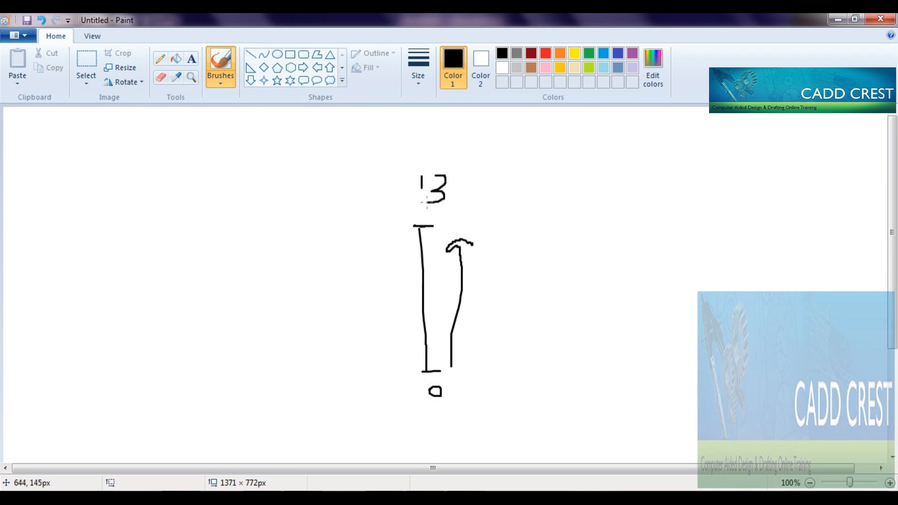
key("ctrl+z")
left_click_drag(432, 176, 445, 193)
left_click(837, 20)
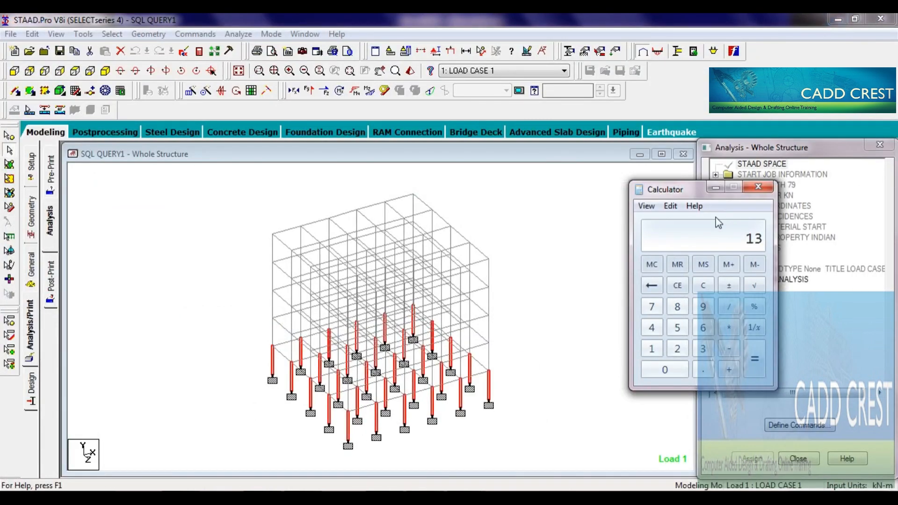
Close the calculator and clear the column selection in the structure model.
left_click(758, 187)
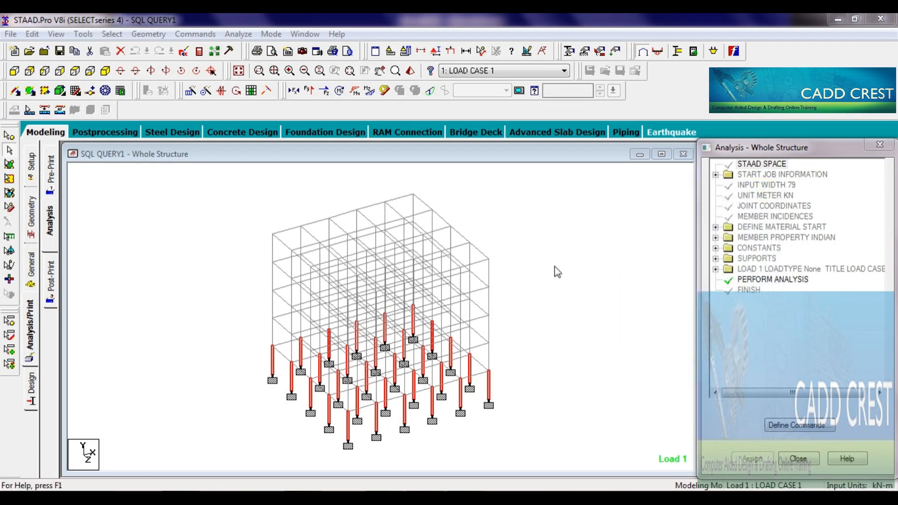
left_click(556, 271)
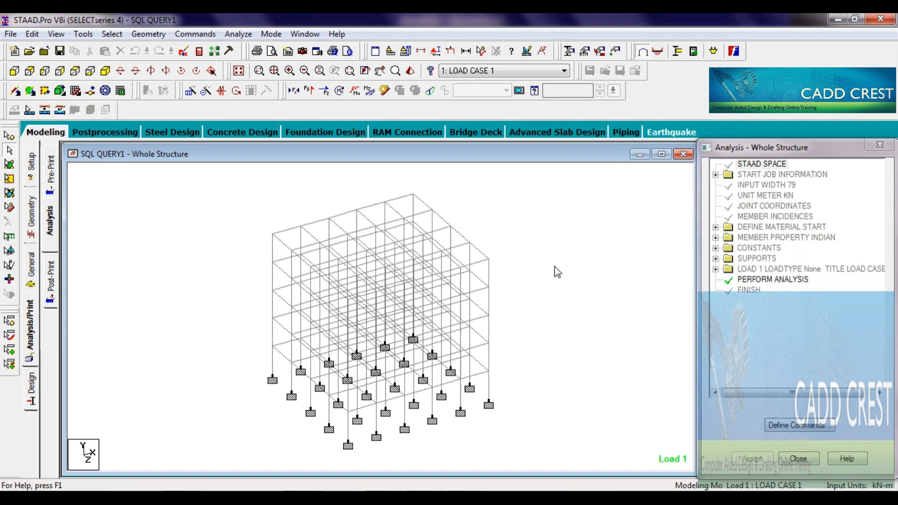
left_click_drag(582, 303, 546, 254)
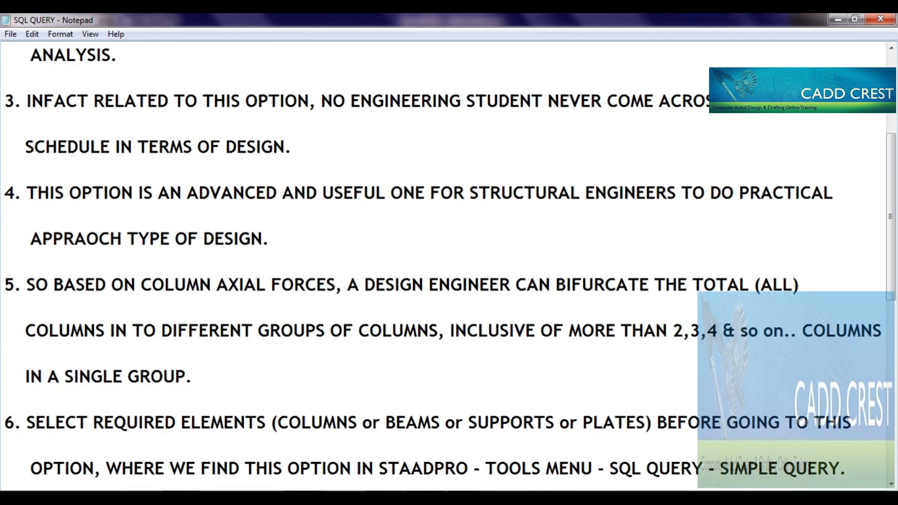
Switch to the SQL QUERY notes, read points 7 to 9 and the closing Advanced Query remark, and leave the notes.
scroll(443, 265, "down", 7)
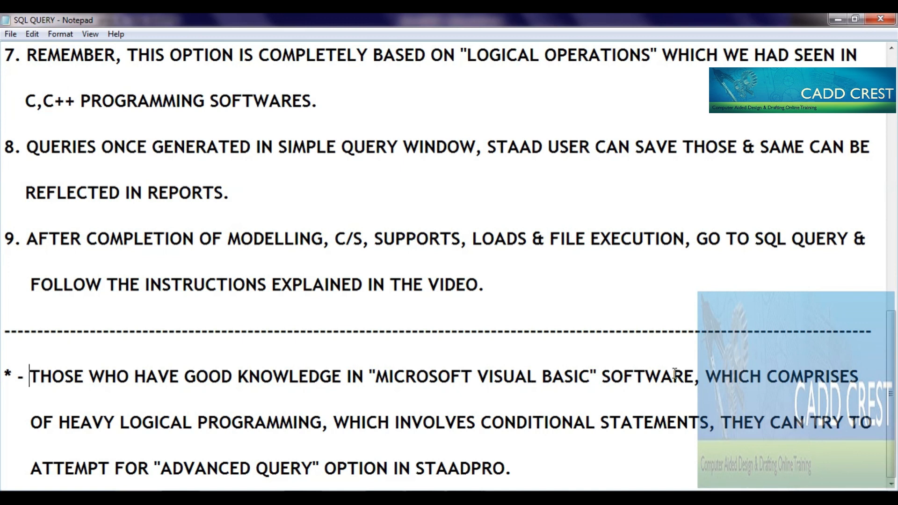
left_click(693, 377)
left_click(884, 19)
left_click(421, 271)
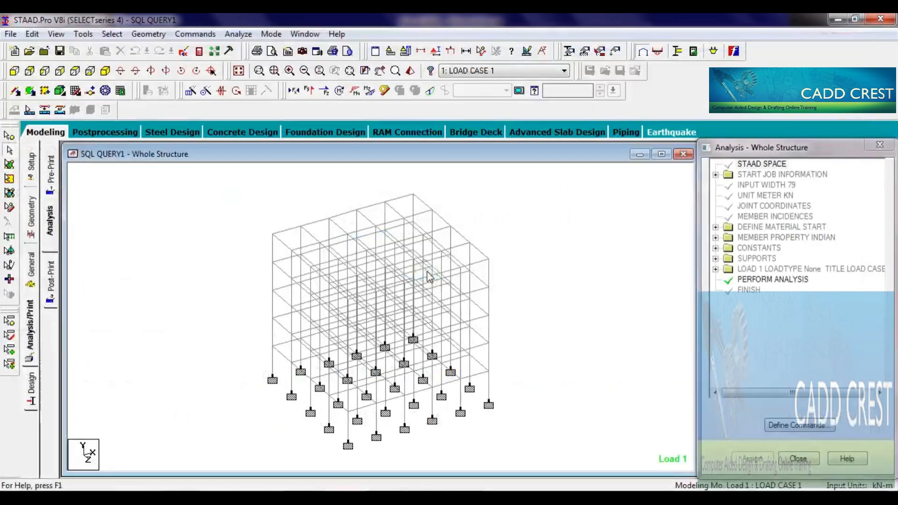
left_click(467, 498)
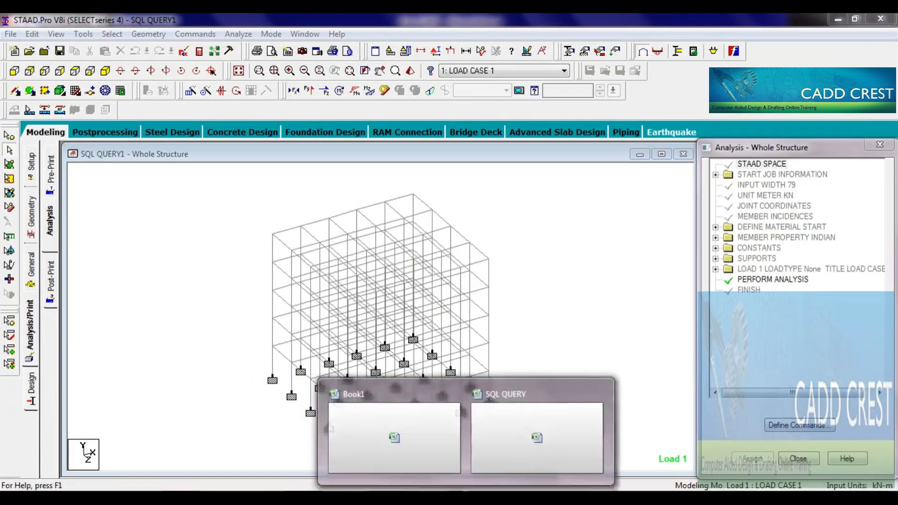
left_click(466, 497)
left_click(529, 456)
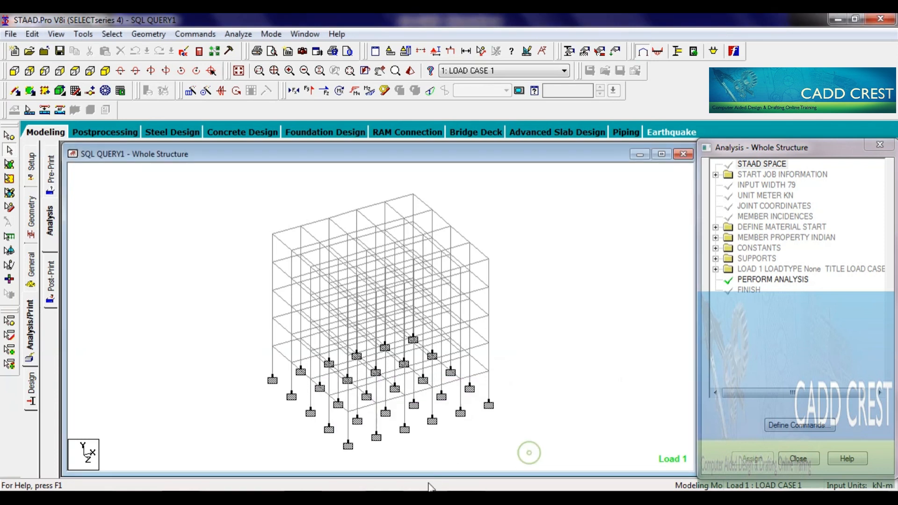
Reselect the ground-storey columns and launch Advanced Query, confirming the database creation and the application start.
left_click(365, 70)
left_click(83, 35)
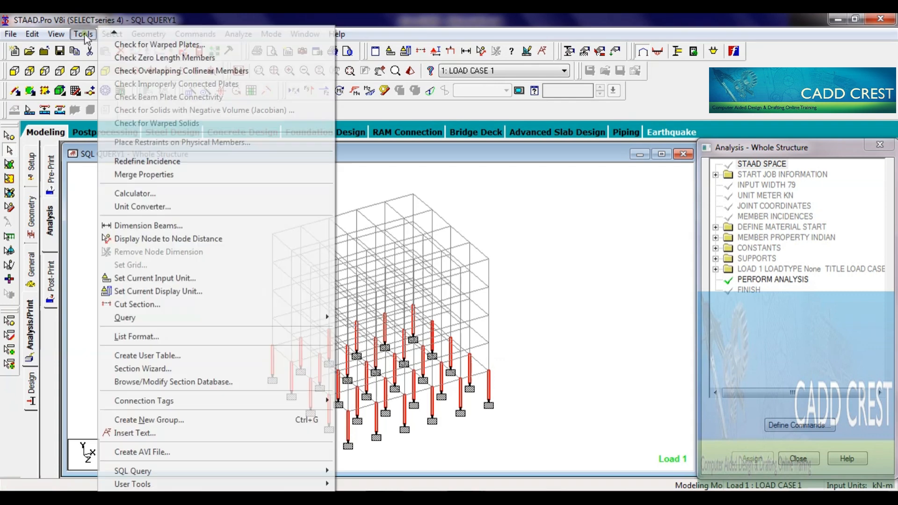
key("Up")
key("Up")
key("Right")
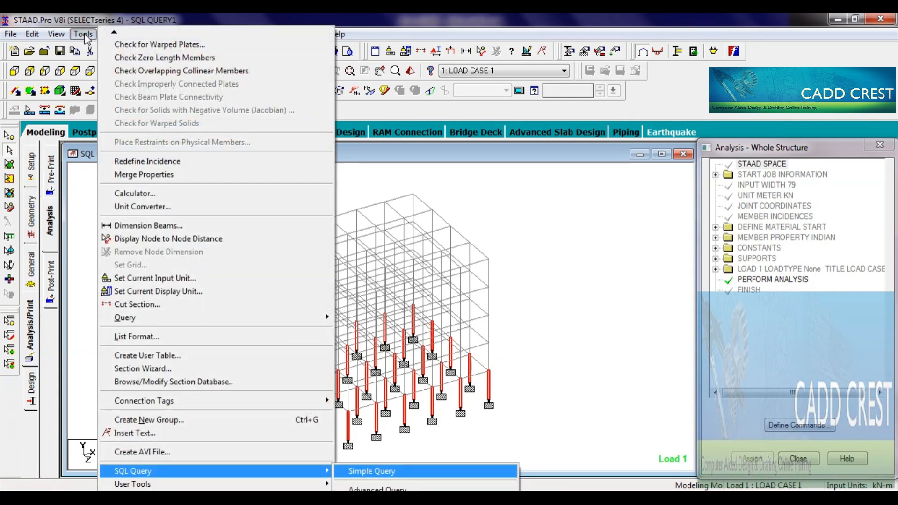
key("Down")
key("Return")
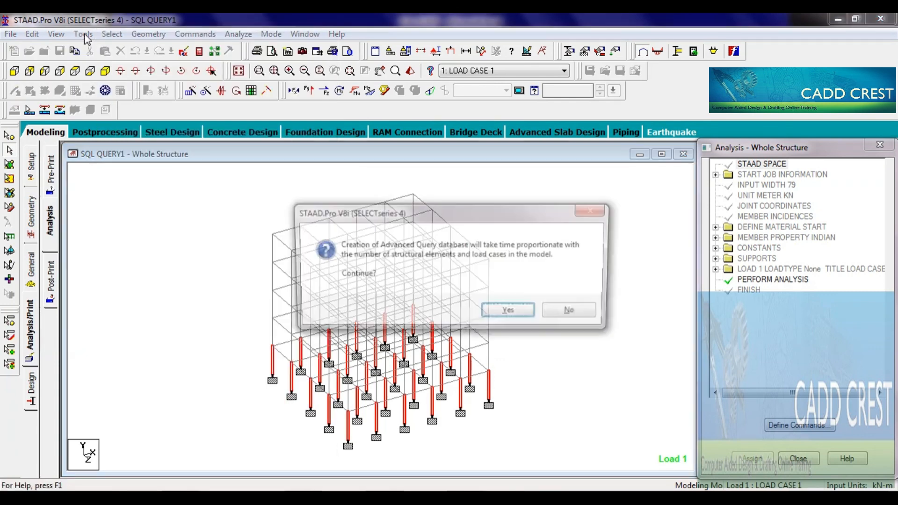
key("Return")
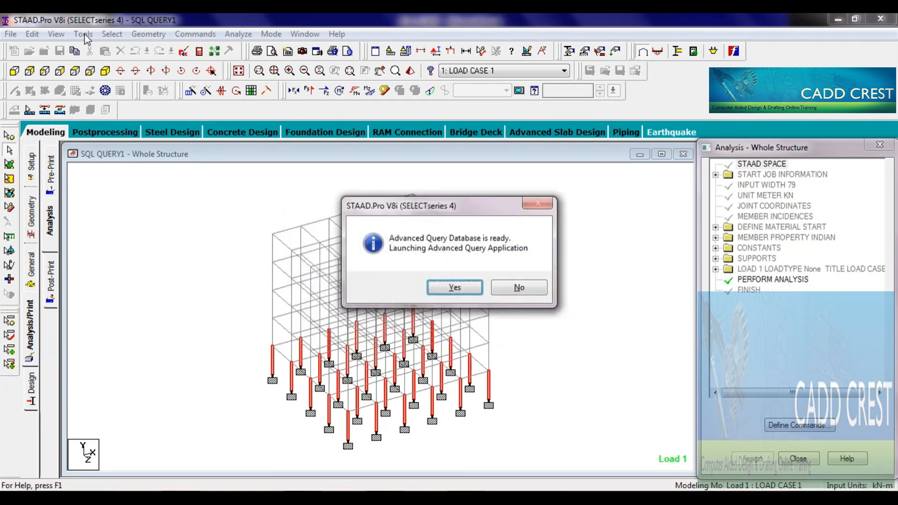
key("Return")
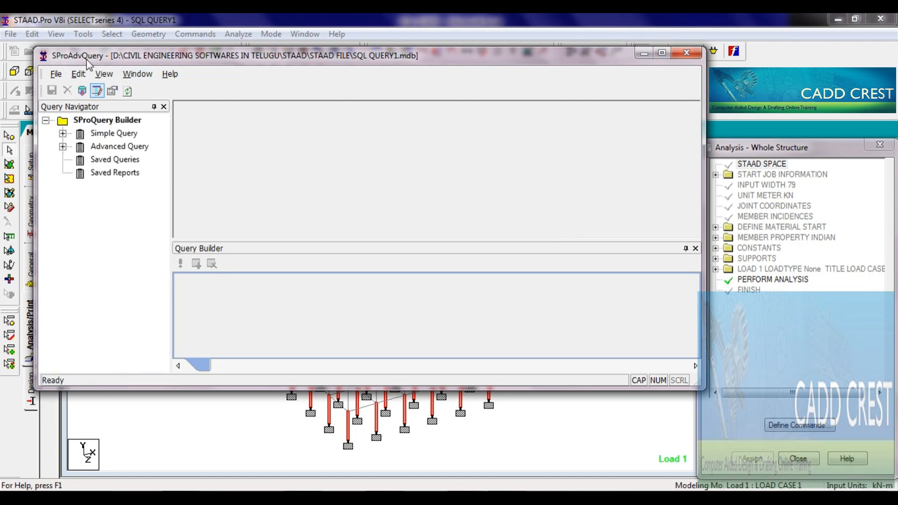
Browse the Simple Query and Advanced Query groups in the query navigator and open the advanced Beam End Force query.
left_click(63, 134)
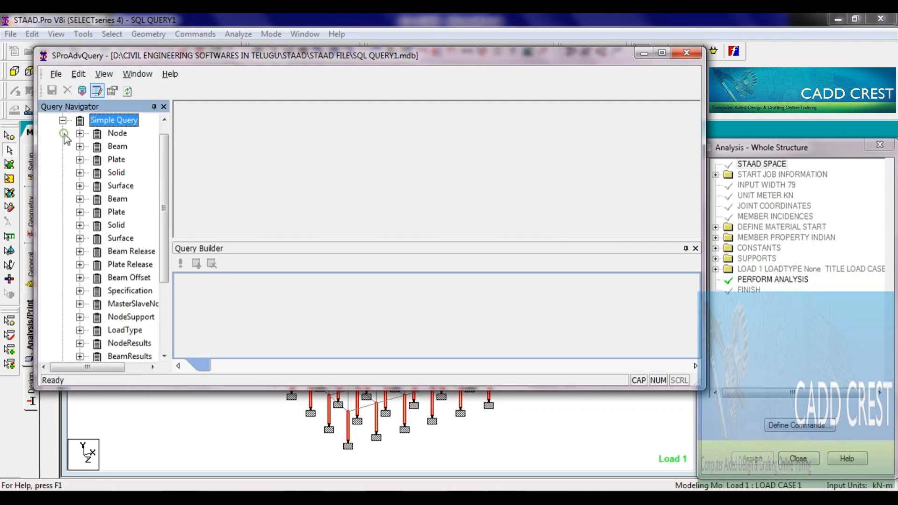
left_click(62, 120)
left_click(63, 147)
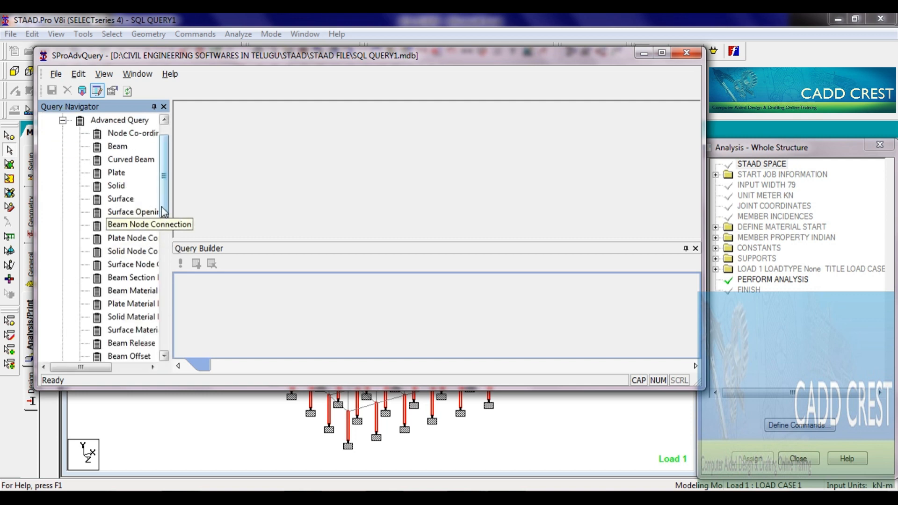
left_click_drag(164, 211, 166, 328)
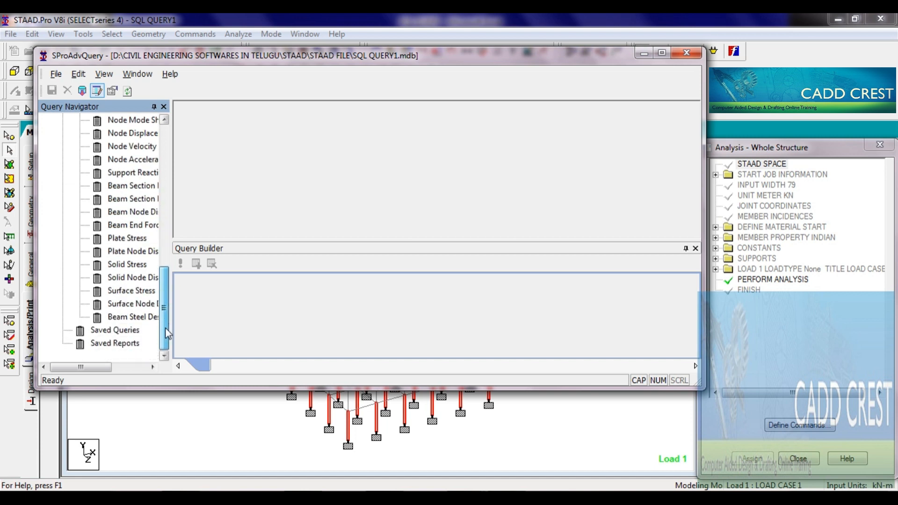
double_click(135, 224)
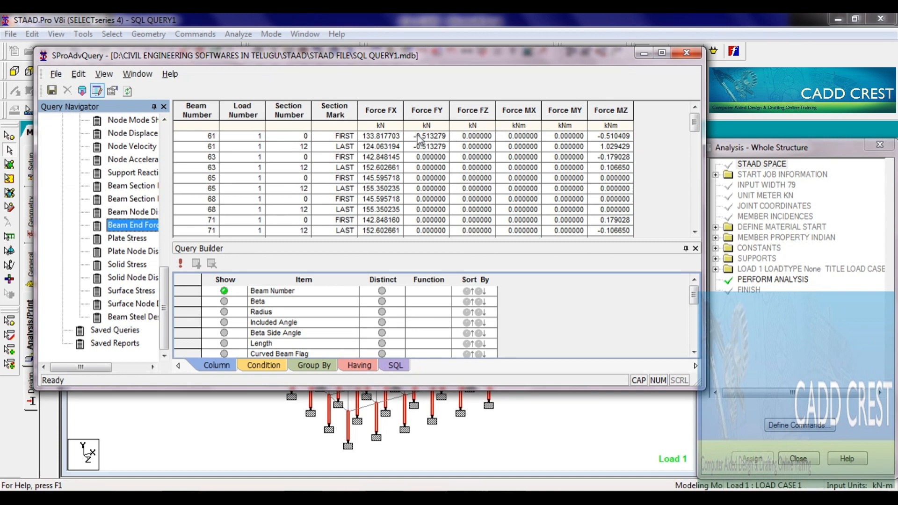
Examine the conditions and the full SQL statement of the advanced Beam End Forces query, enlarging the Query Builder to show the whole statement.
double_click(139, 225)
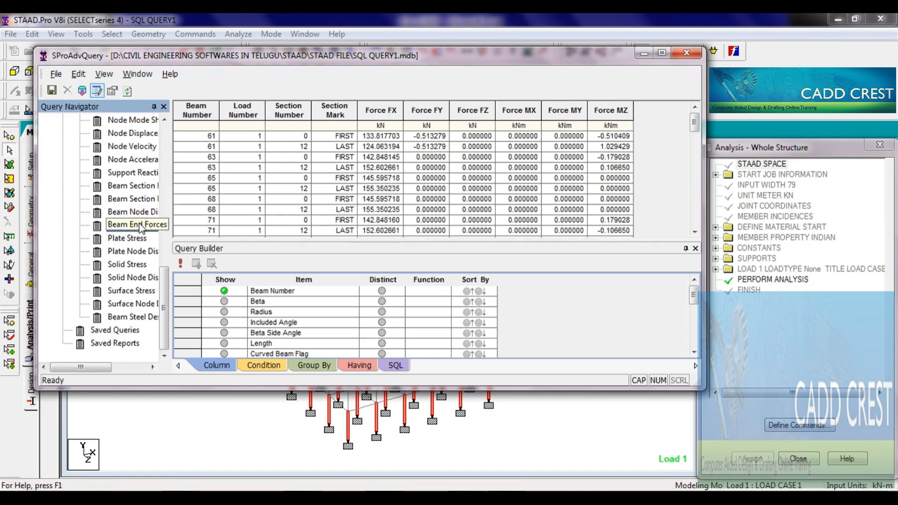
left_click(270, 366)
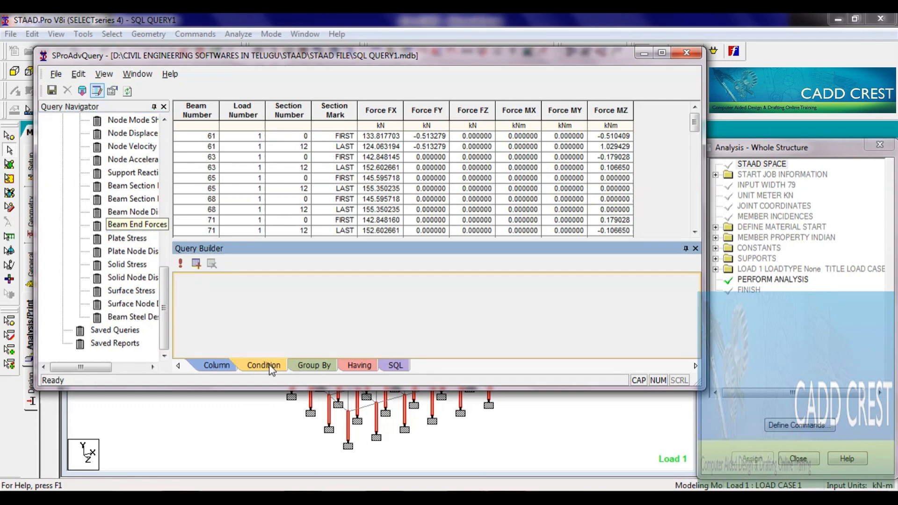
left_click(395, 366)
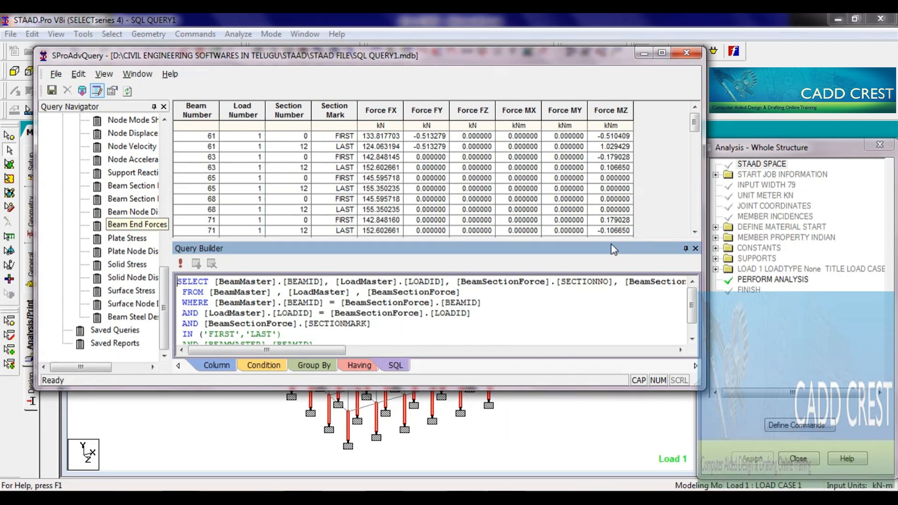
left_click_drag(608, 239, 603, 183)
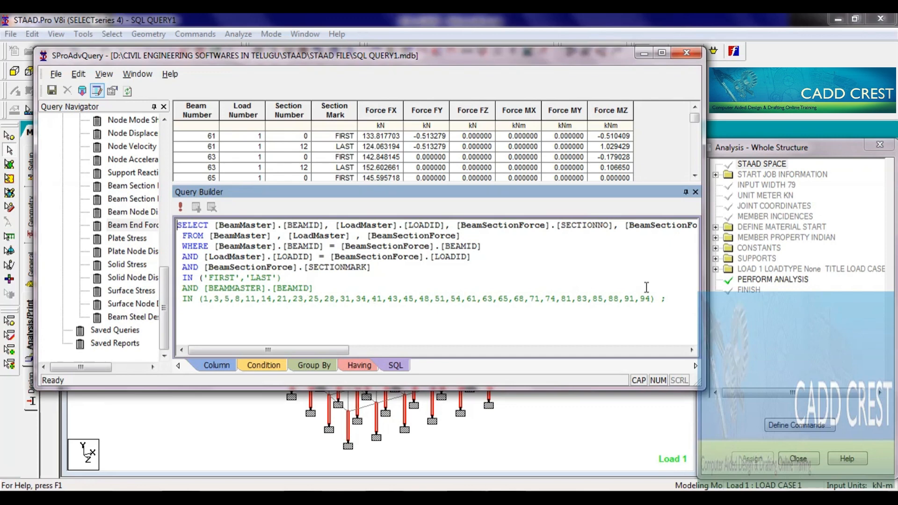
left_click(680, 298)
Open the program information for STAAD.Pro Advanced Query and reposition its window to read the product, release and build details.
left_click(171, 74)
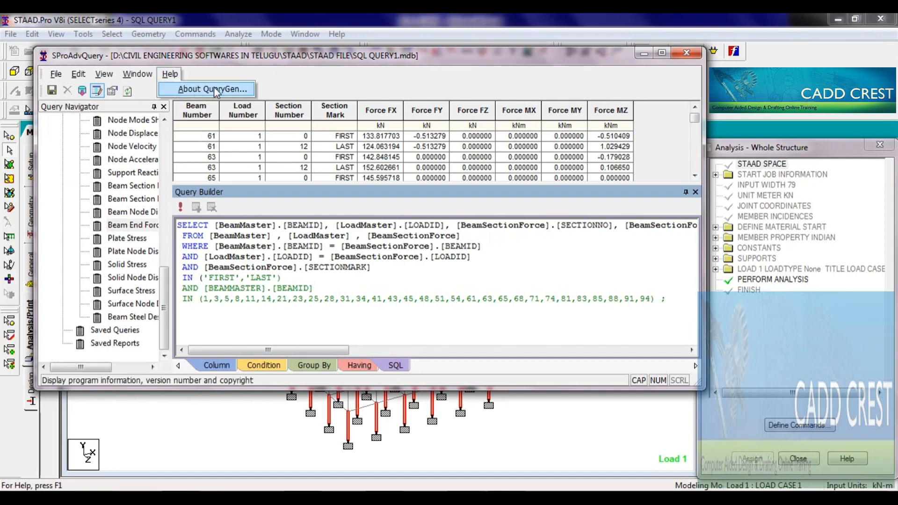
left_click(176, 90)
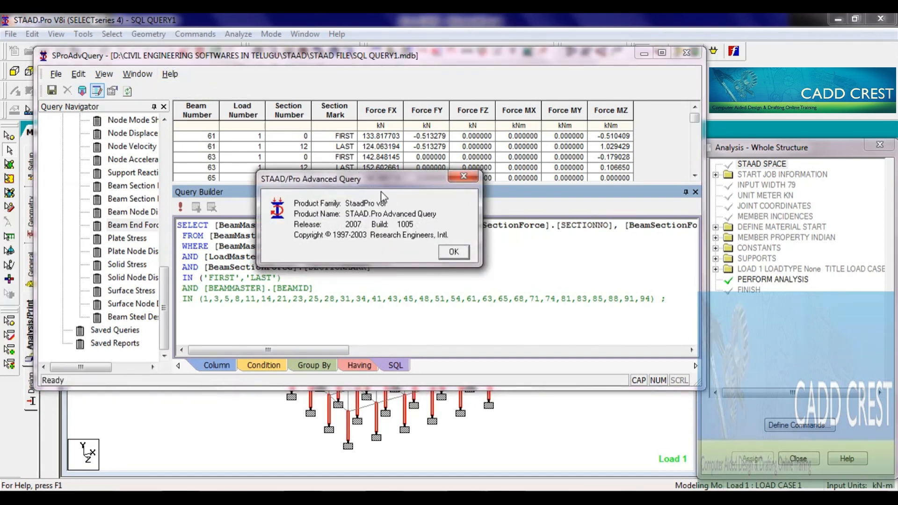
left_click_drag(371, 178, 391, 193)
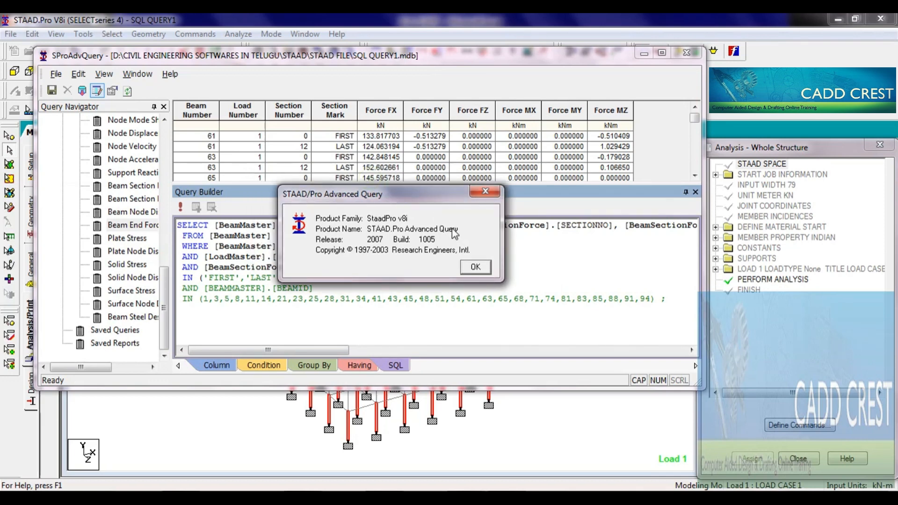